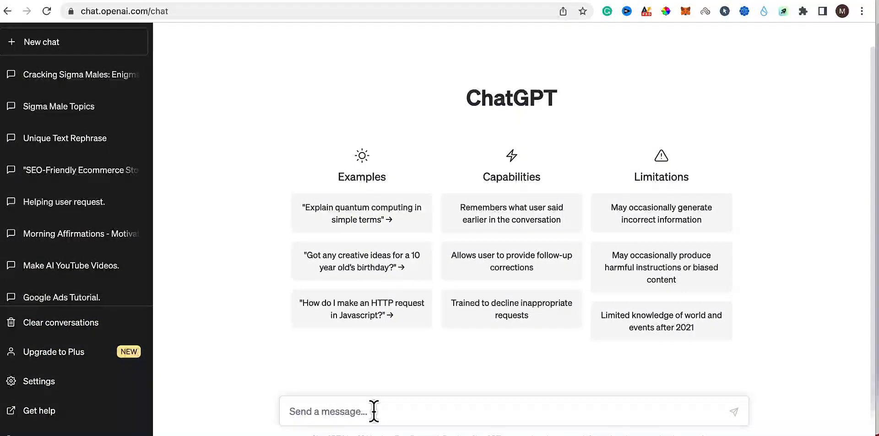
Ask the chatbot "get me 5 titles for youtube video about sigma males".
text(get)
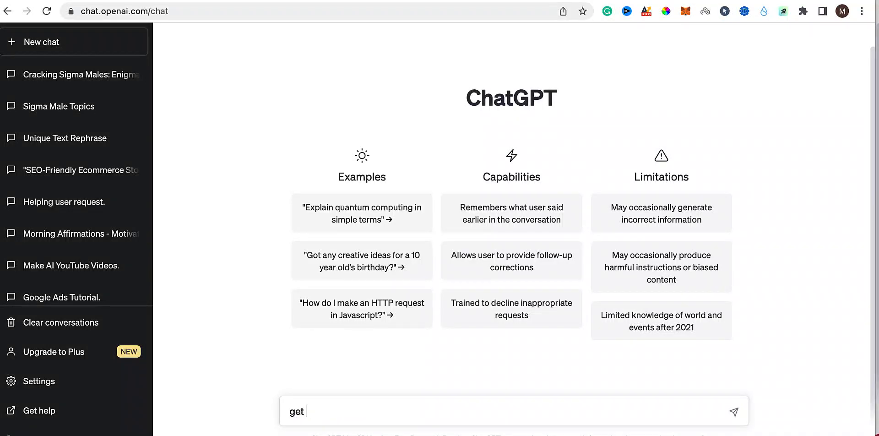
text( me 5 titles)
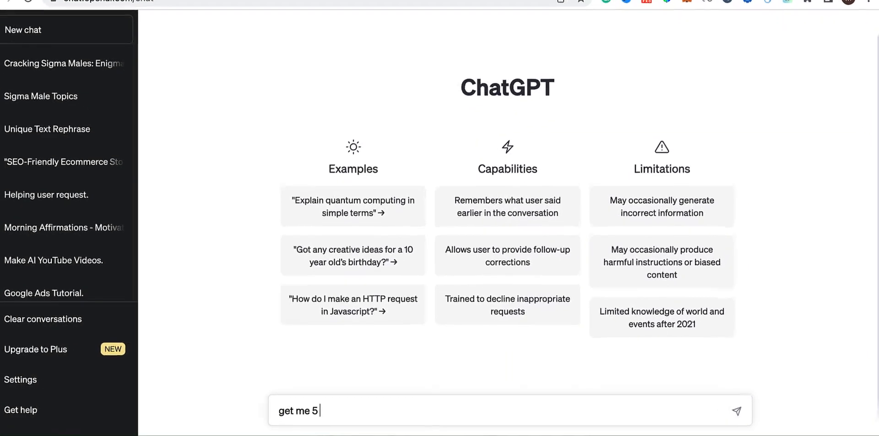
text( for )
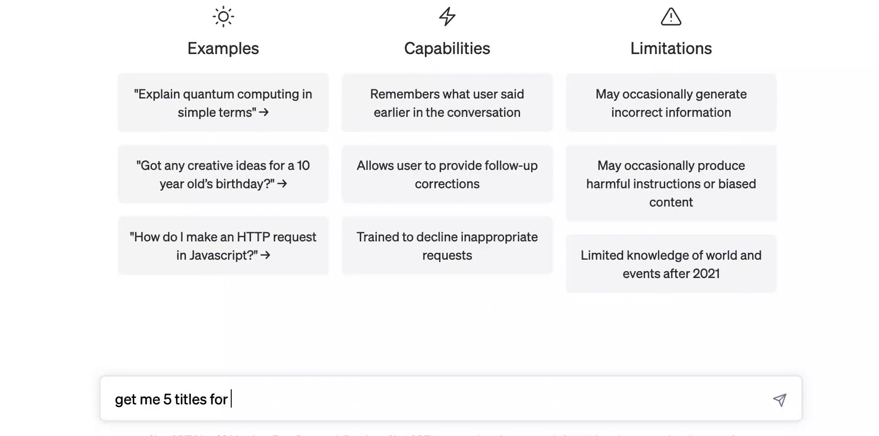
text(youtube )
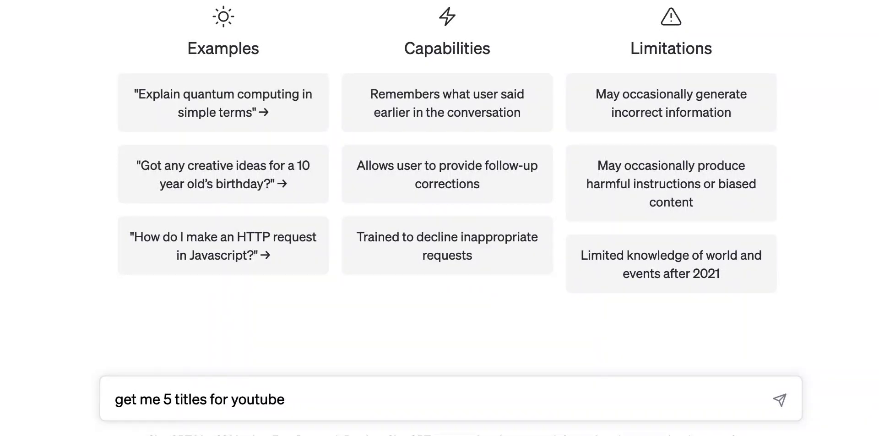
text(video about s)
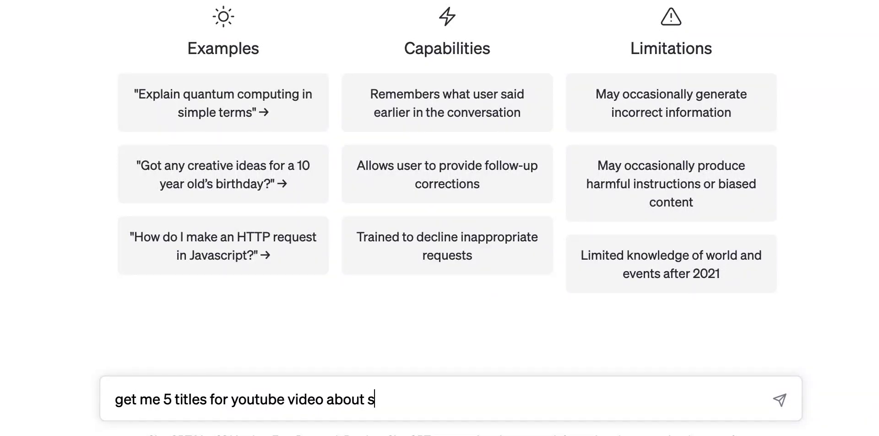
text(igma male)
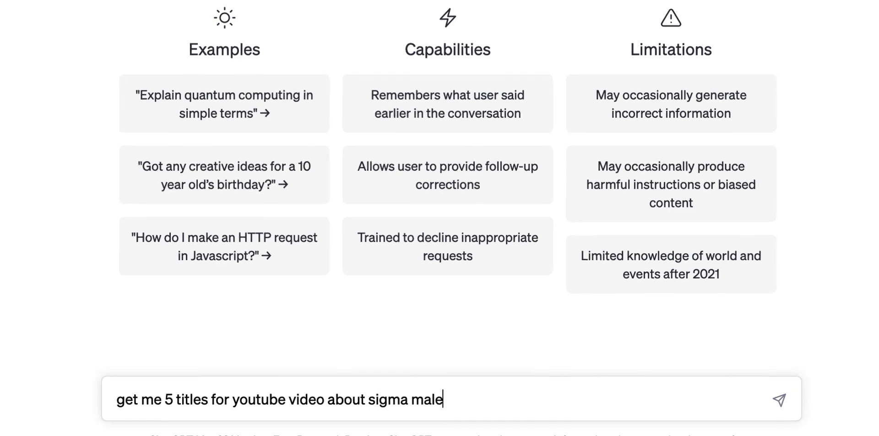
key(Return)
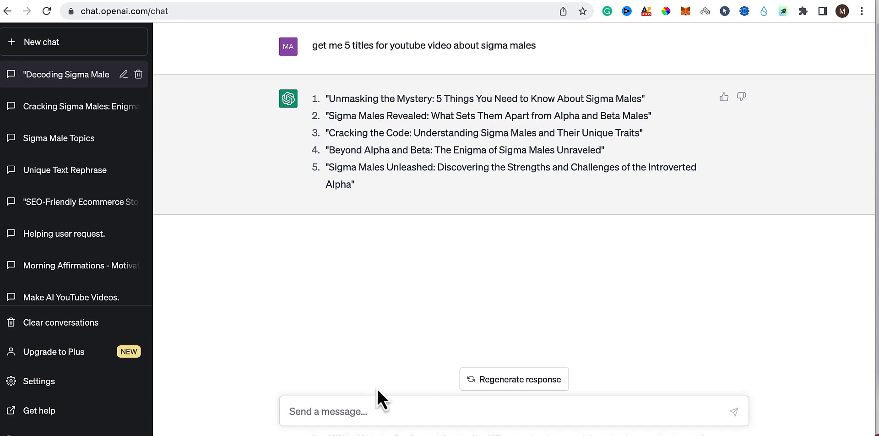
Request the article with the prompt "get me 300 words article for the second option".
text(g)
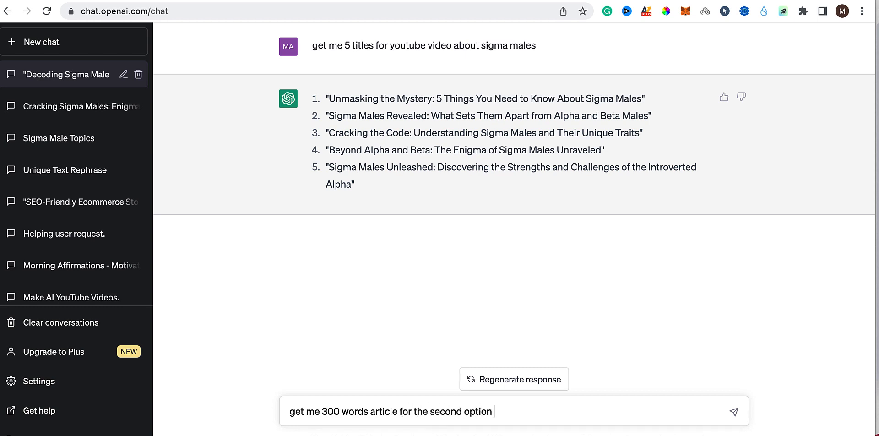
key(Return)
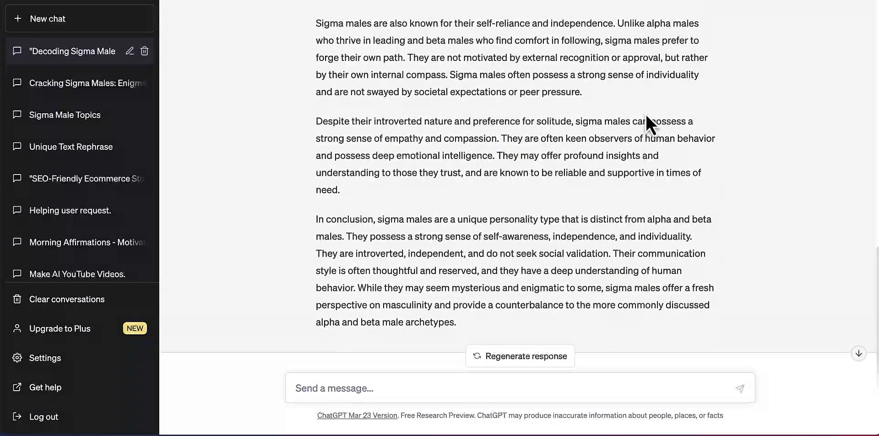
Copy the complete generated article, from its title through the conclusion, into the blank Word document.
scroll(646, 117, up, 4)
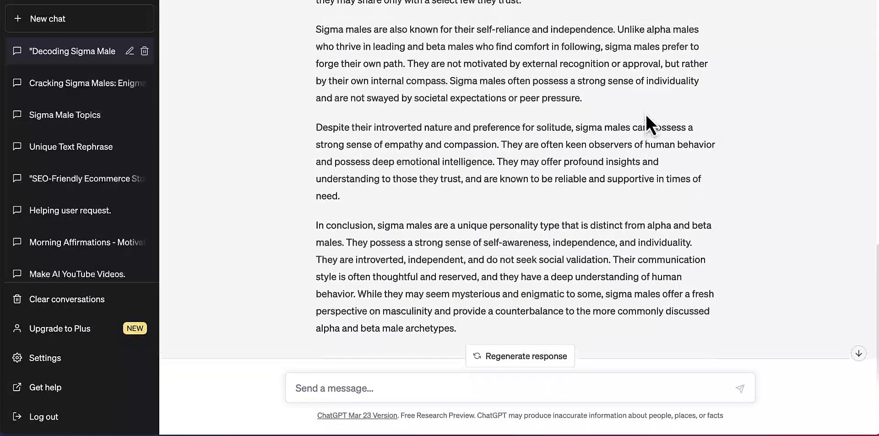
scroll(646, 116, up, 4)
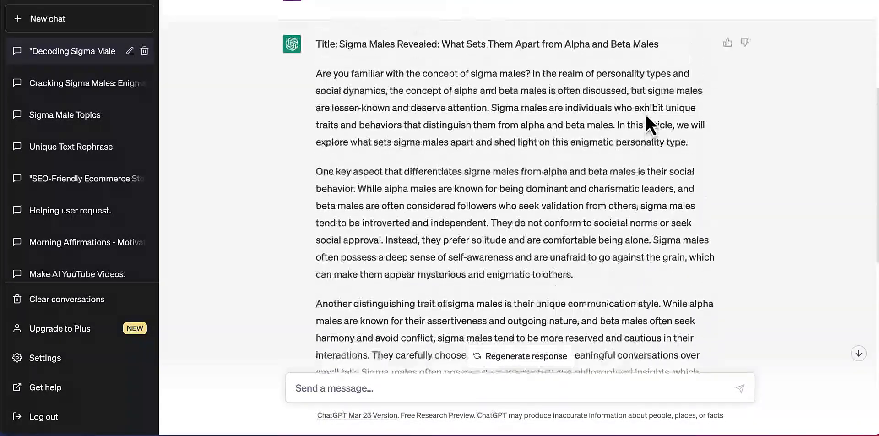
scroll(646, 117, down, 1)
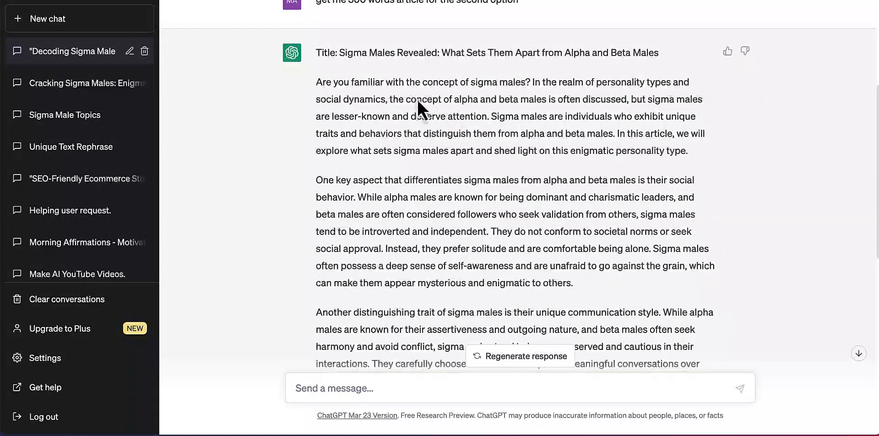
drag(315, 52, 489, 291)
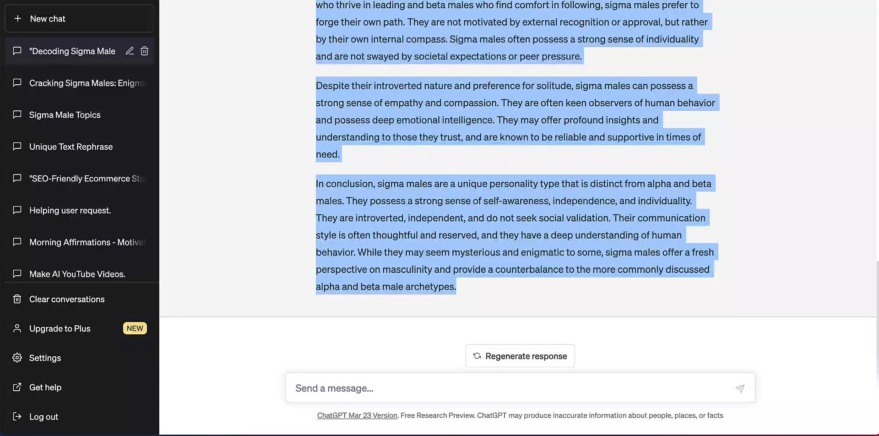
click(567, 434)
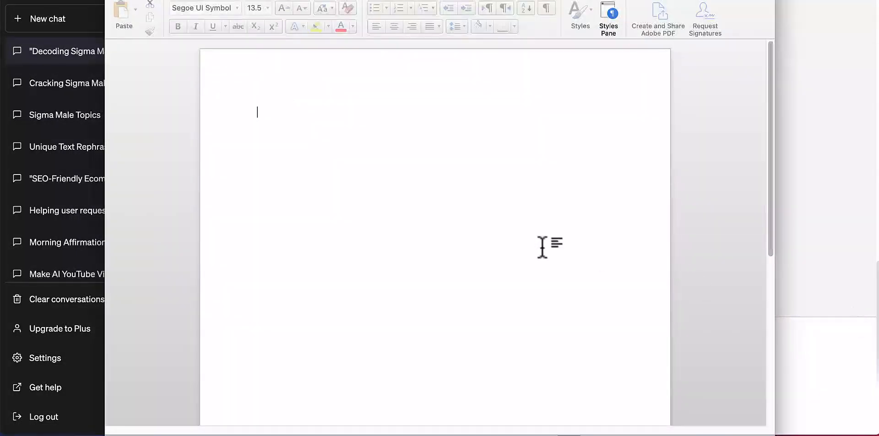
key(super+v)
Split the article's first three body paragraphs, breaking before "Sigma males are individuals", "They do not conform" and "They carefully choose".
scroll(351, 177, up, 15)
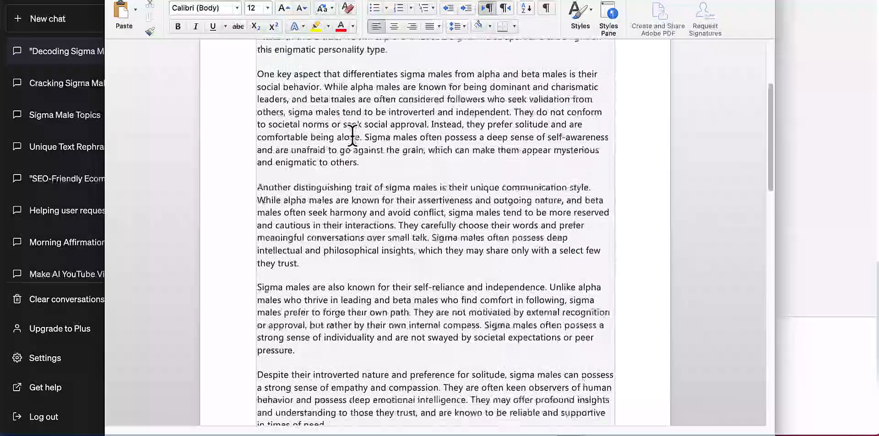
scroll(352, 135, up, 3)
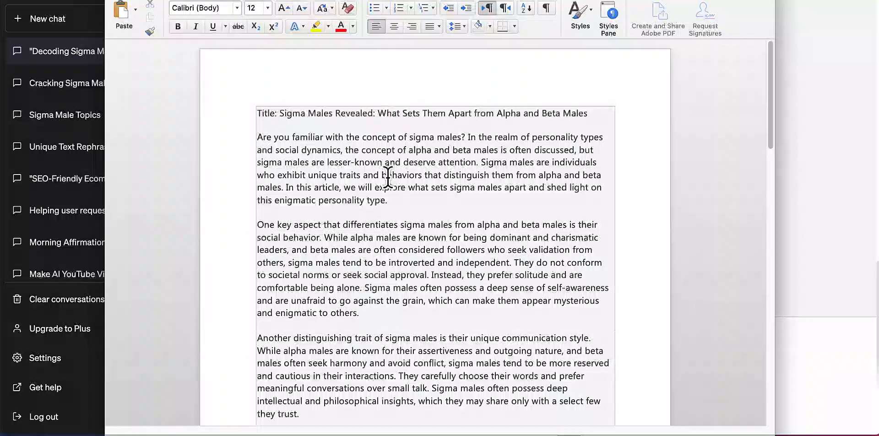
click(482, 163)
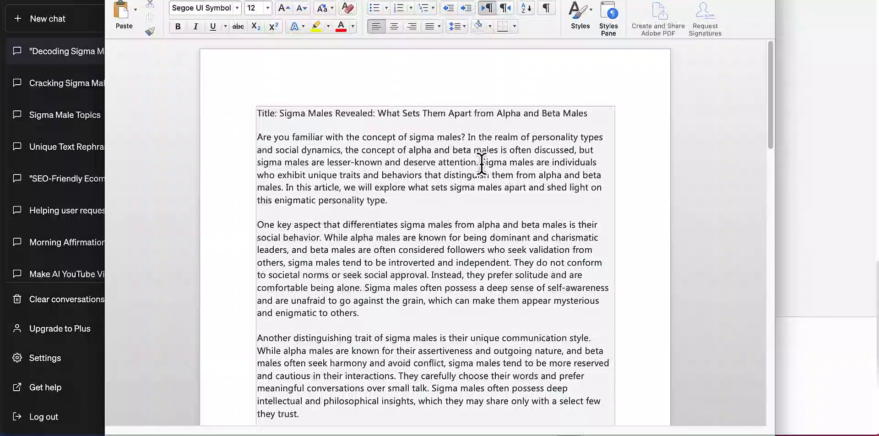
key(Return)
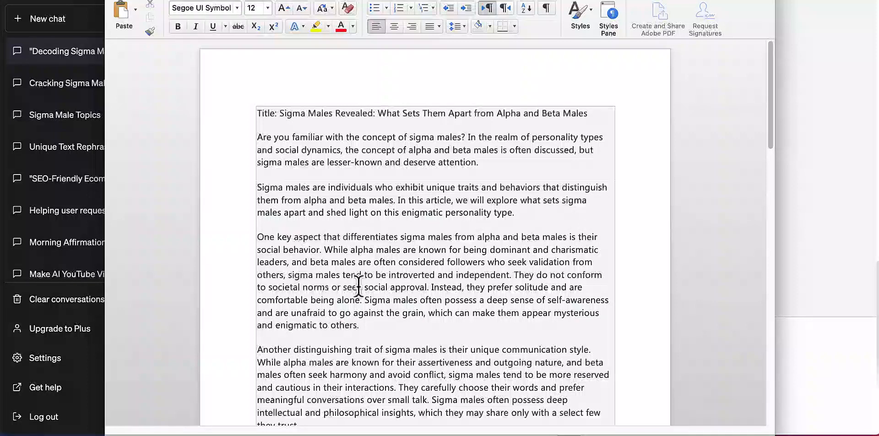
click(513, 275)
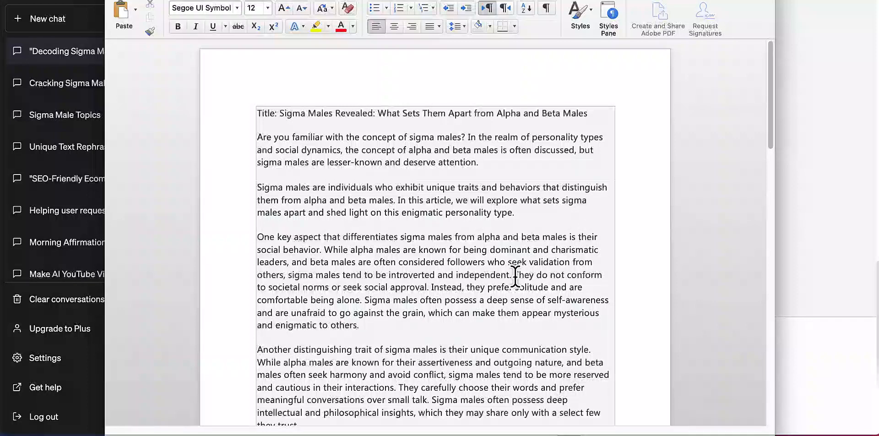
key(Return)
key(Return)
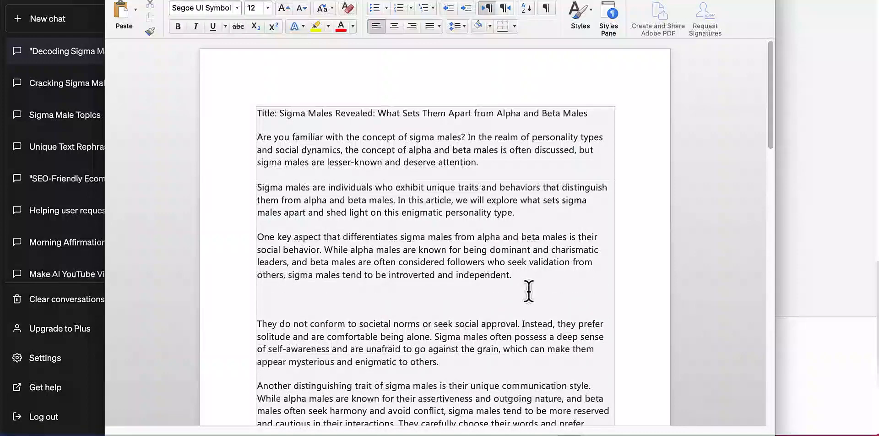
scroll(526, 291, down, 3)
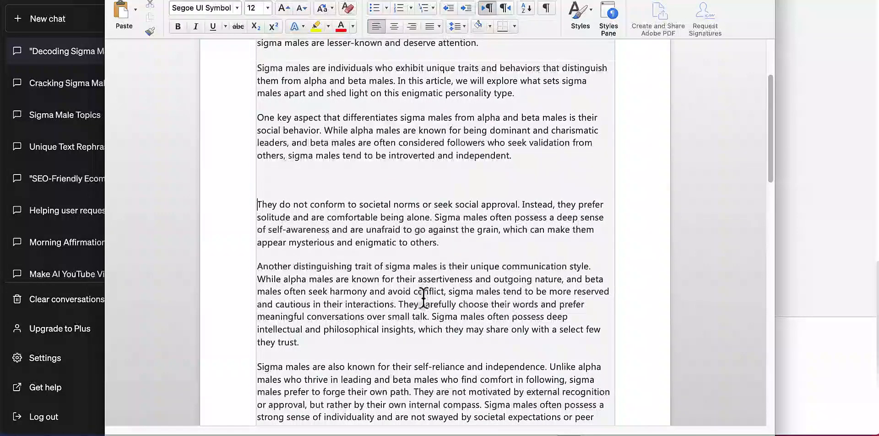
click(397, 304)
key(Return)
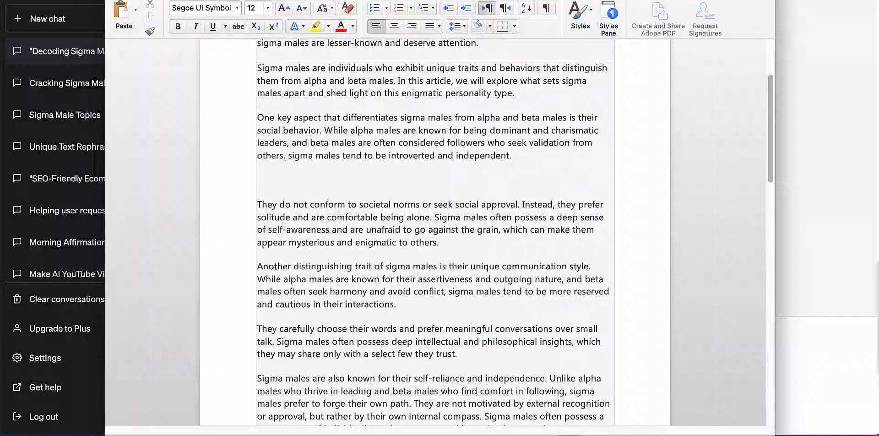
Copy the whole edited article from the document into the script editor of a new Script to Video project in Pictory.
scroll(404, 213, up, 2)
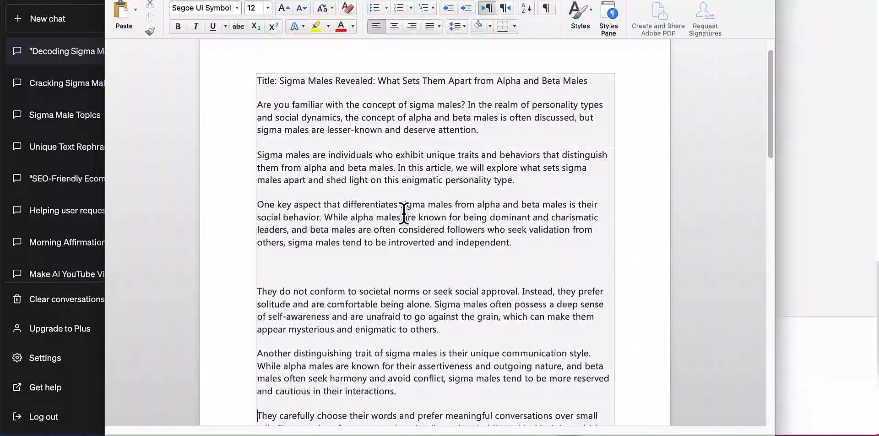
key(super+a)
key(ctrl+c)
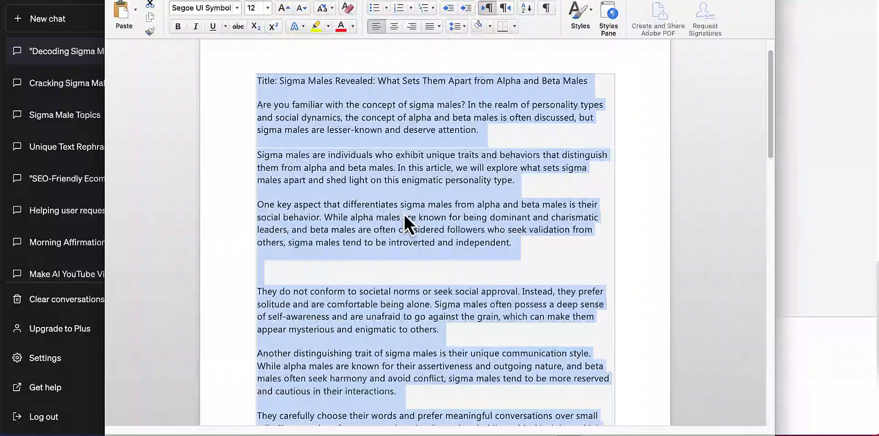
click(811, 93)
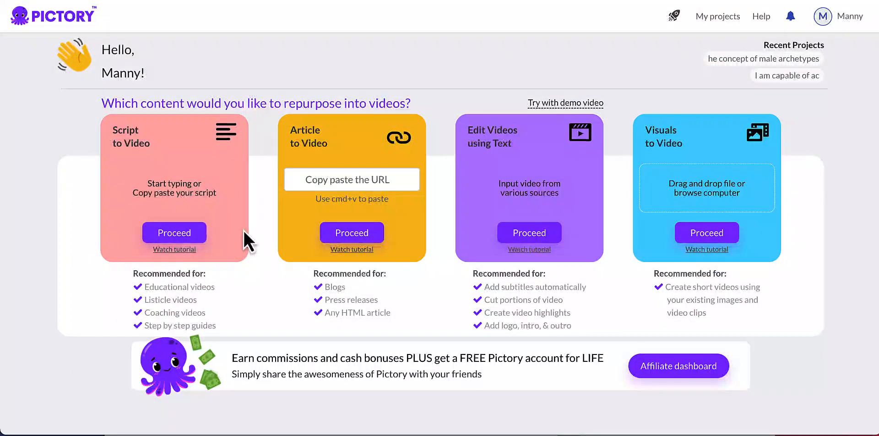
click(168, 233)
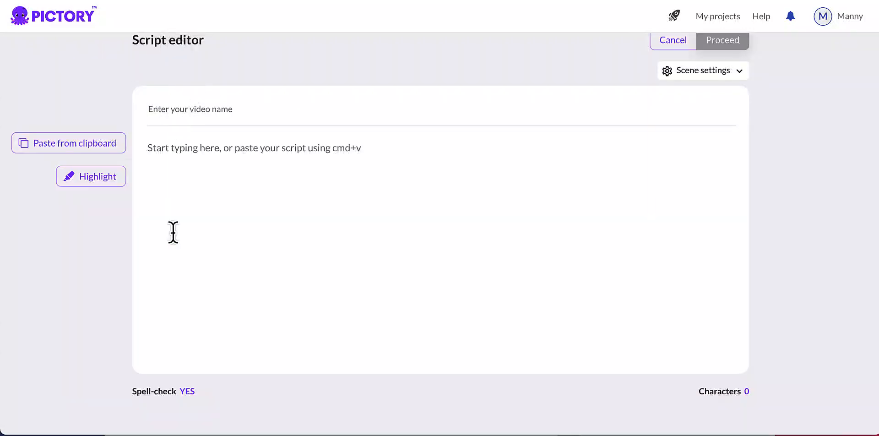
click(232, 209)
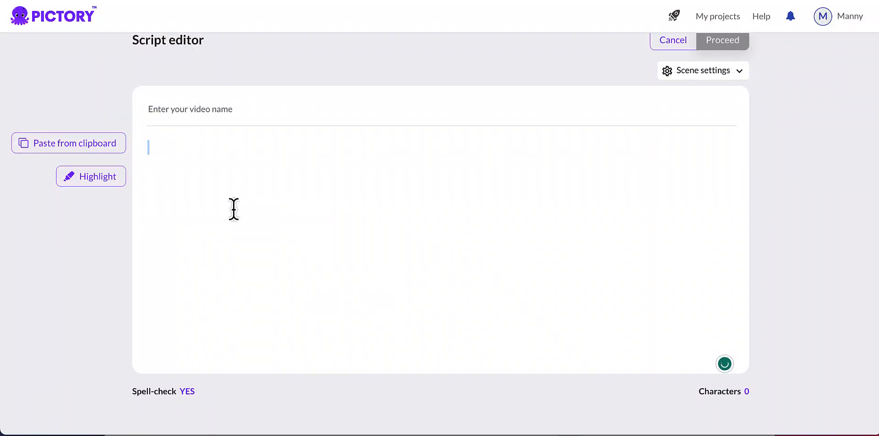
key(ctrl+v)
Name the video "Sigma Males", reusing the opening words of the script's title line.
scroll(234, 209, up, 10)
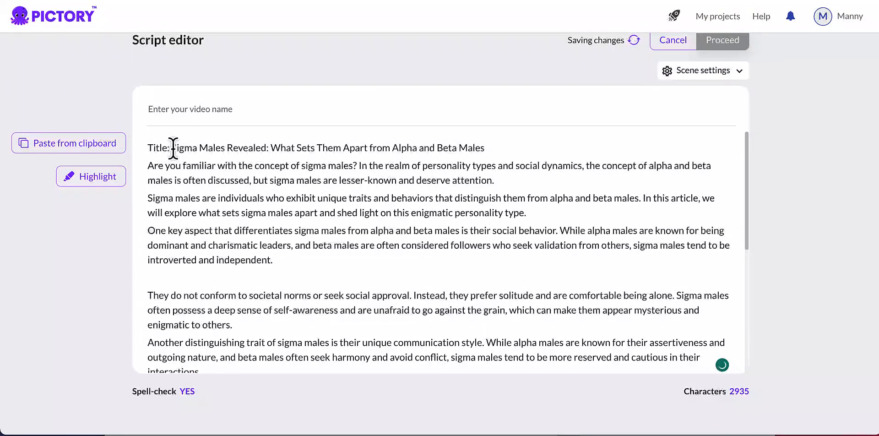
drag(172, 148, 270, 147)
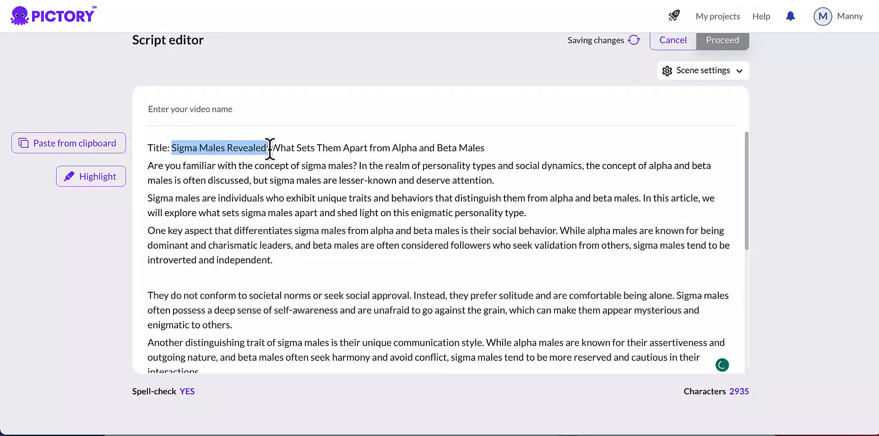
key(ctrl+c)
click(185, 110)
key(ctrl+v)
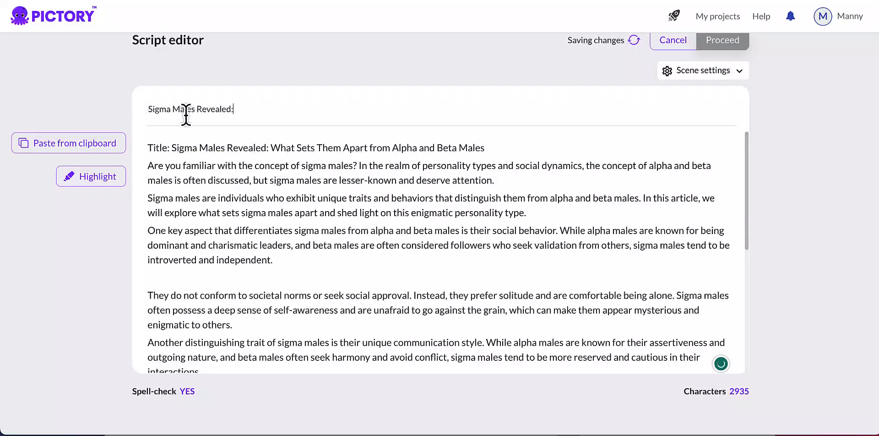
double_click(215, 106)
key(BackSpace)
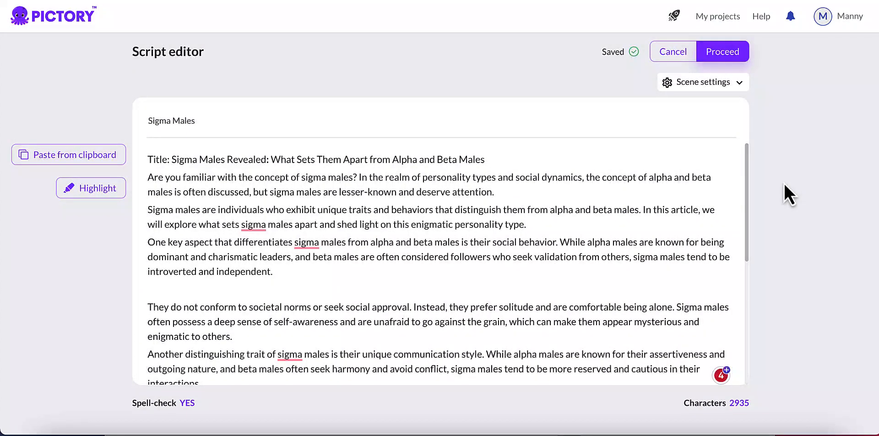
Check the scene settings, and highlight "Sigma Males Revealed:" in the script's title line.
click(730, 84)
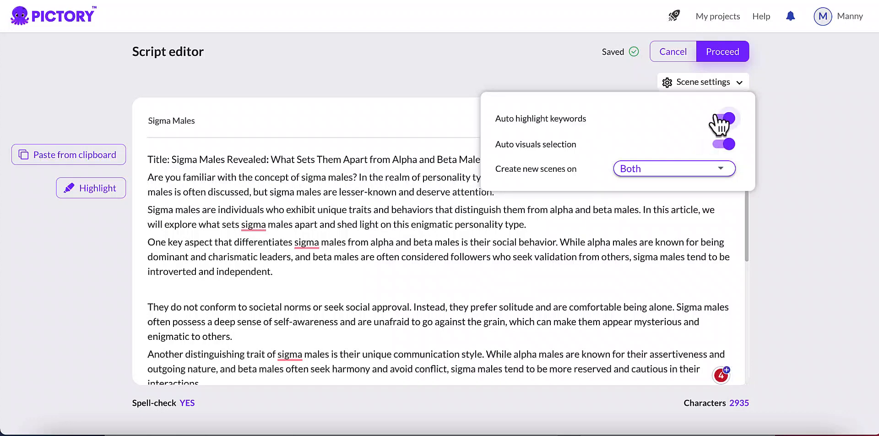
click(779, 139)
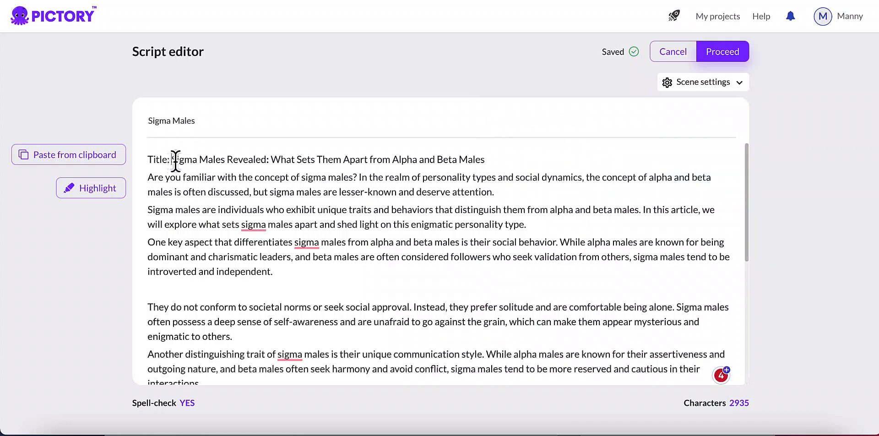
drag(173, 161, 268, 162)
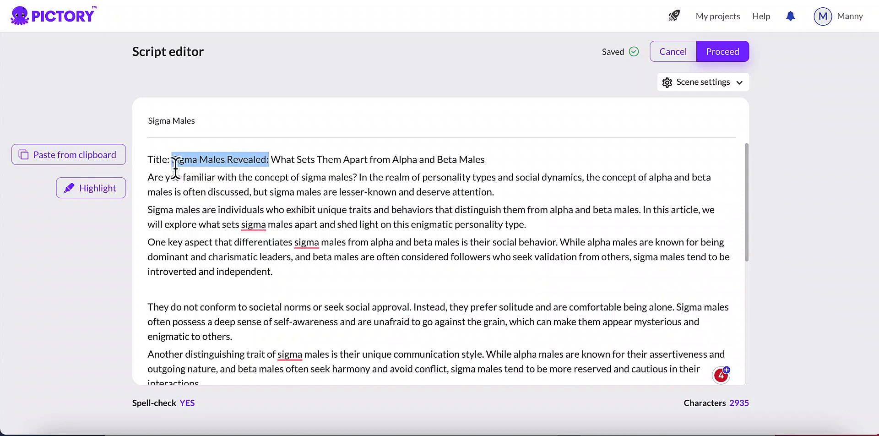
click(104, 197)
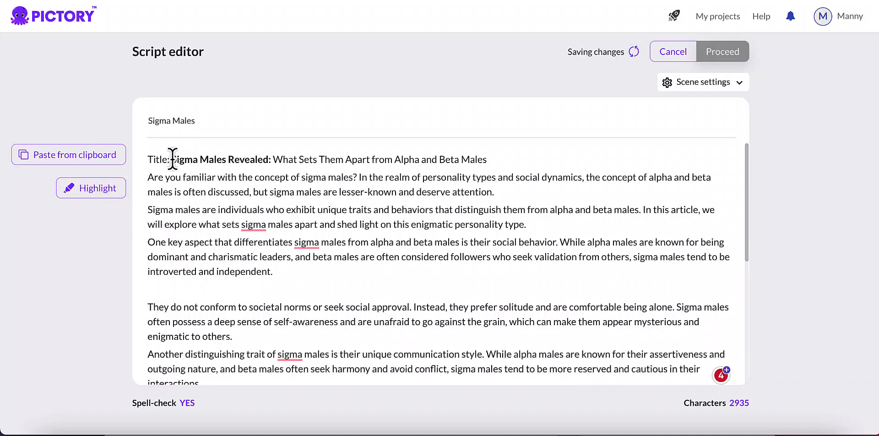
Remove the highlight from "Sigma Males Revealed:" in the script's title line and proceed to template selection.
drag(174, 160, 270, 161)
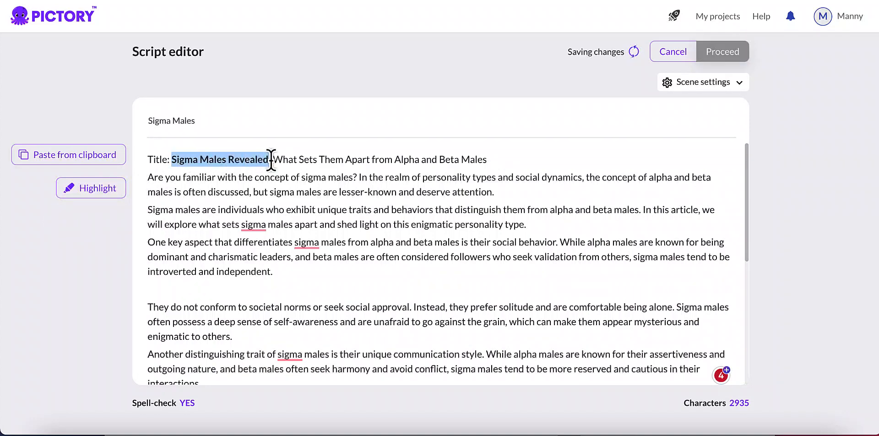
click(109, 192)
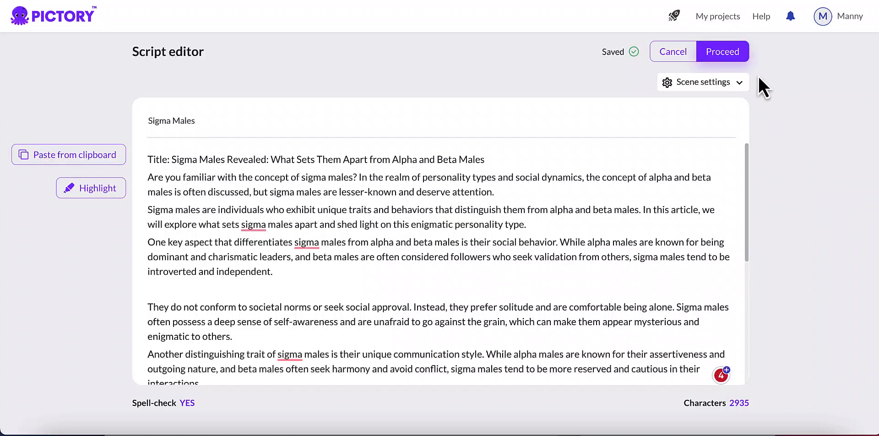
click(724, 54)
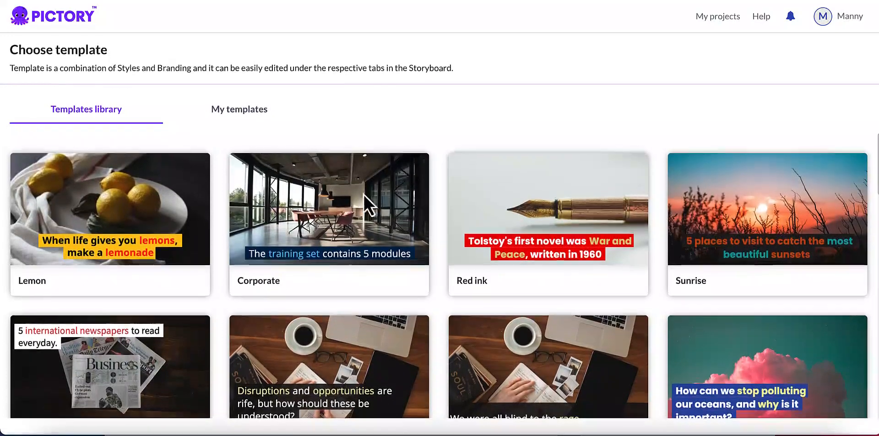
Look through the templates library to compare the caption styles on offer.
mouse_move(359, 199)
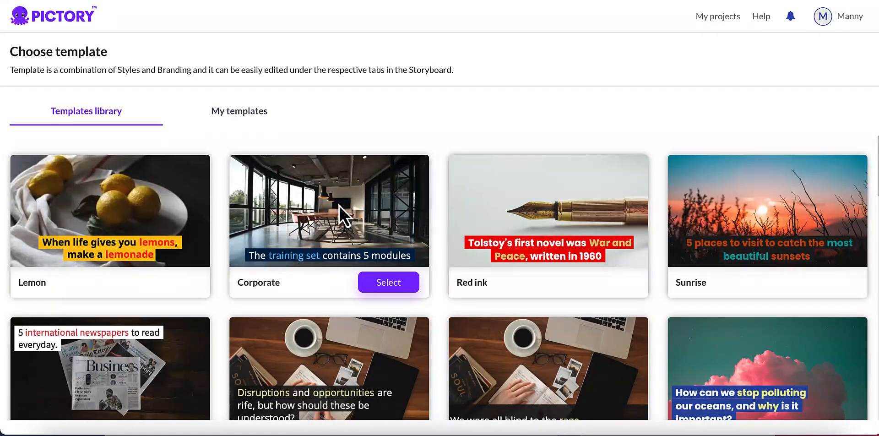
mouse_move(140, 205)
scroll(434, 256, down, 2)
scroll(434, 256, down, 4)
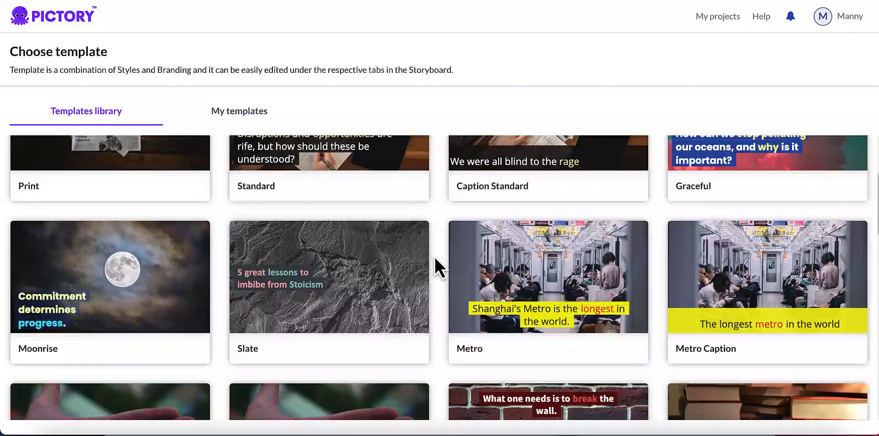
scroll(434, 257, down, 1)
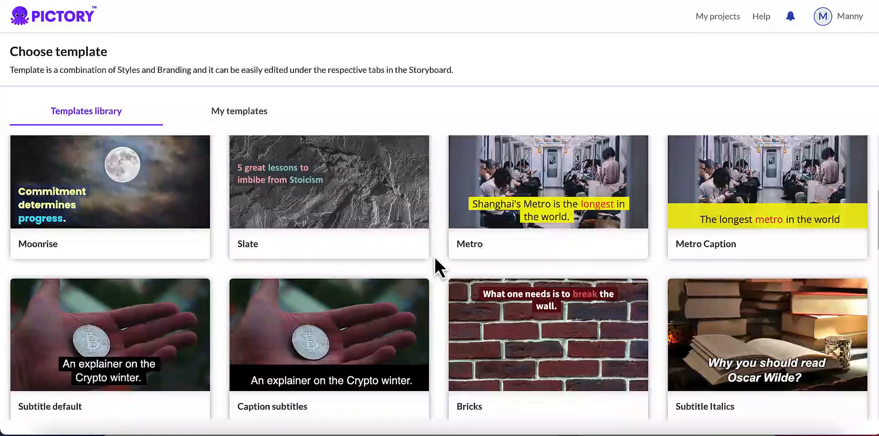
scroll(434, 256, down, 1)
scroll(434, 256, down, 1)
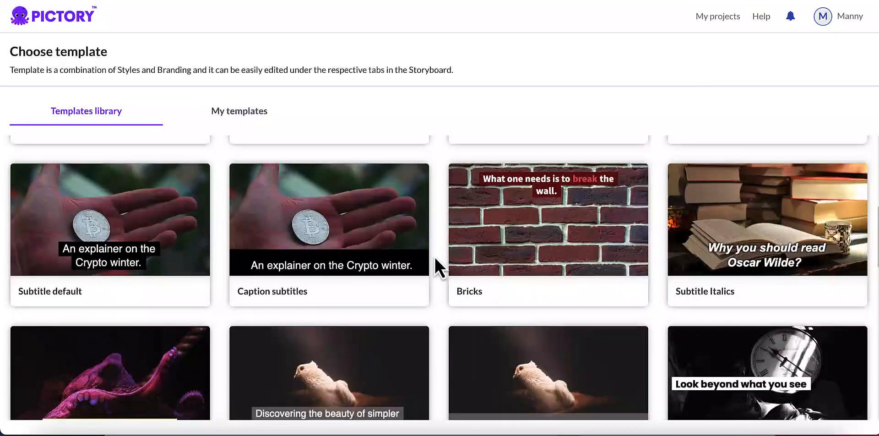
scroll(434, 256, up, 2)
scroll(435, 259, up, 5)
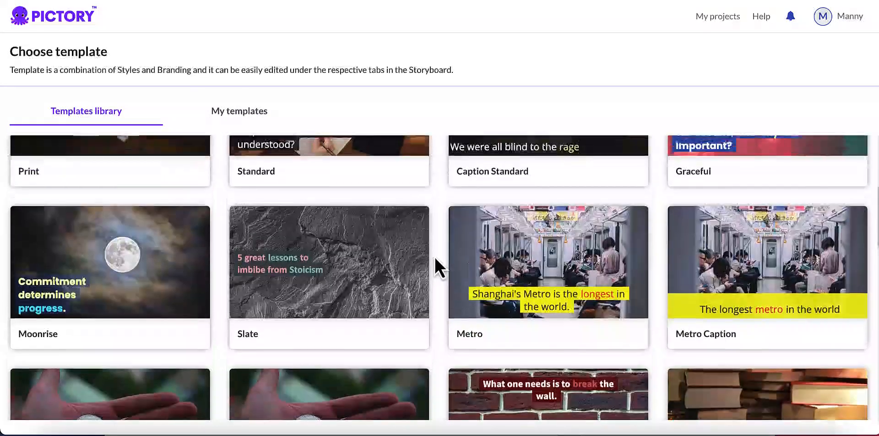
scroll(434, 257, up, 1)
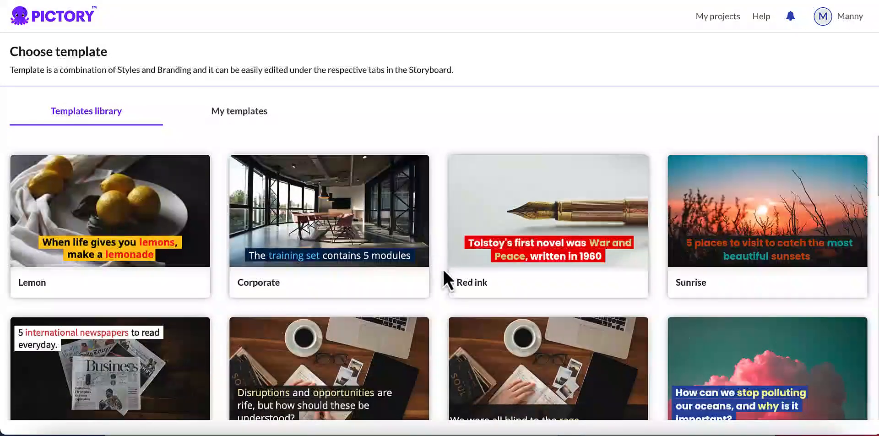
Choose the Corporate template in the 16:9 aspect ratio and continue to the storyboard.
mouse_move(337, 220)
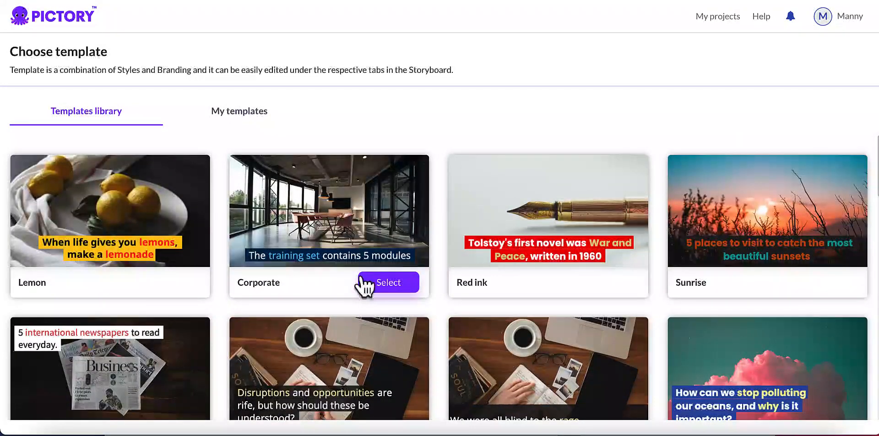
click(388, 283)
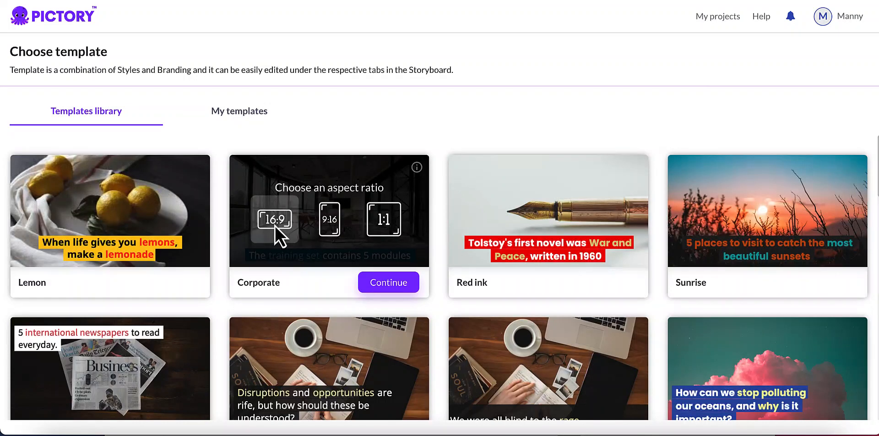
click(390, 286)
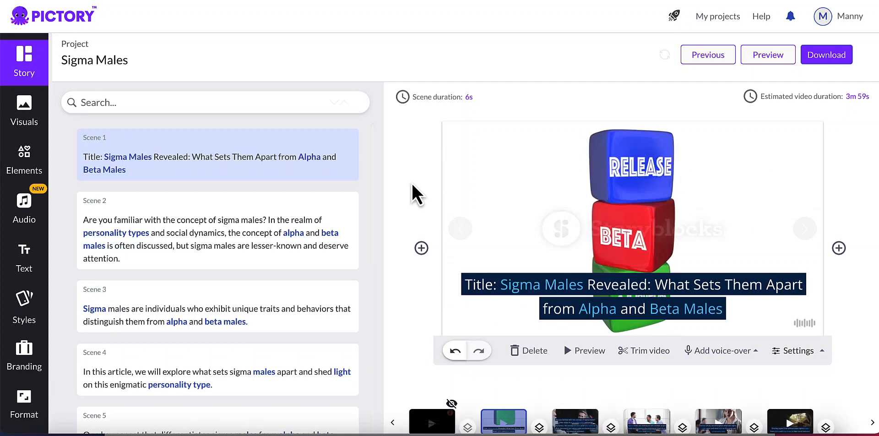
Look over the storyboard and its scene timeline, and check scene 1's options for adding a voice-over.
scroll(411, 183, down, 1)
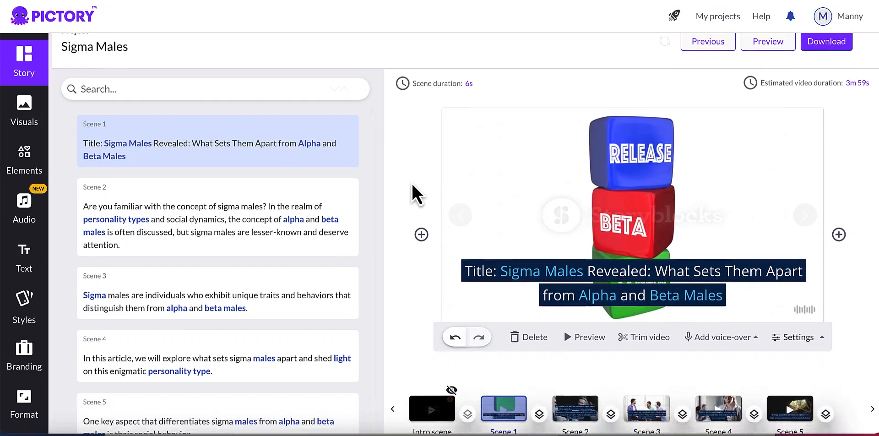
scroll(412, 183, down, 1)
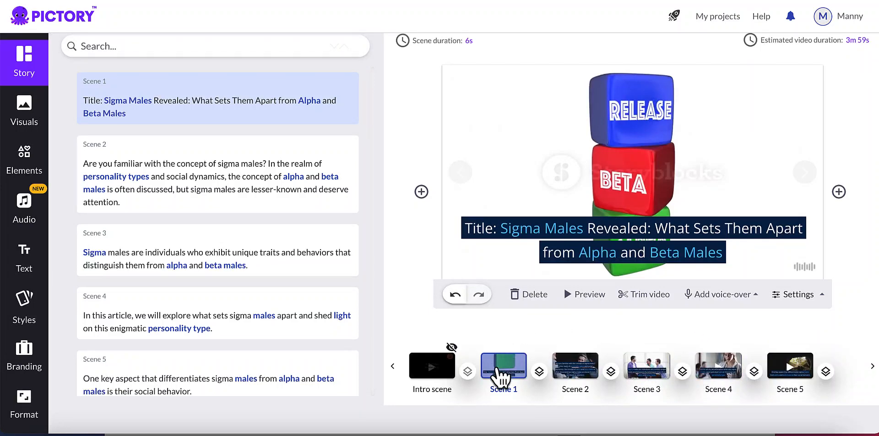
scroll(504, 376, up, 1)
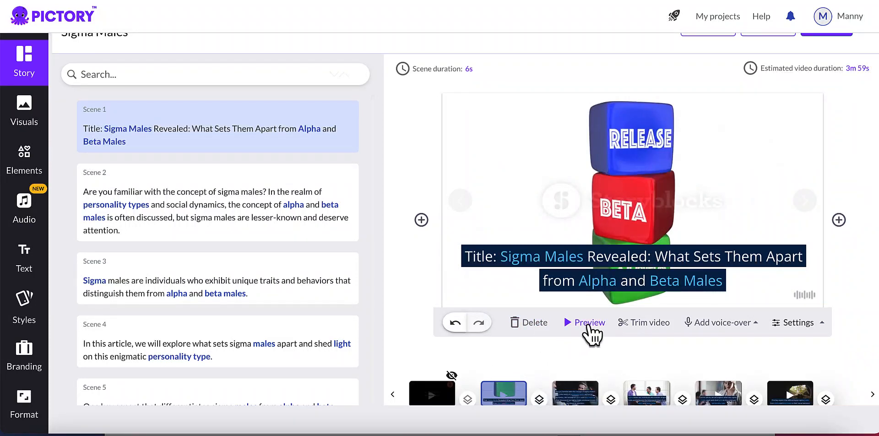
click(704, 325)
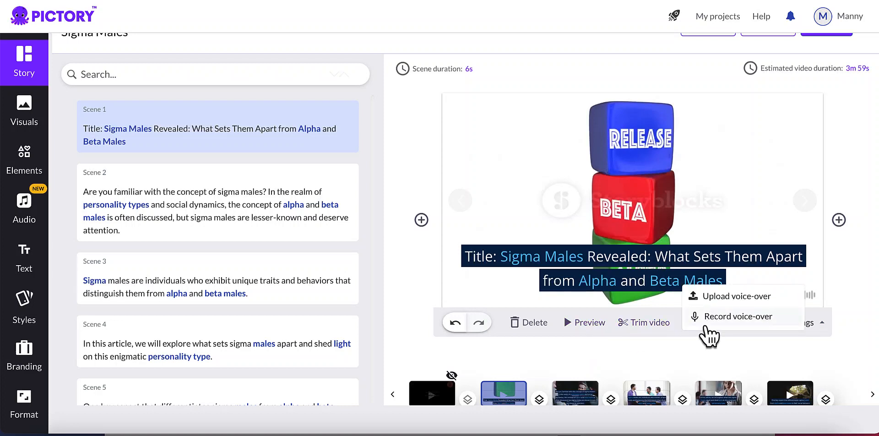
Try hiding the caption text of scene 1 through its scene settings.
click(817, 324)
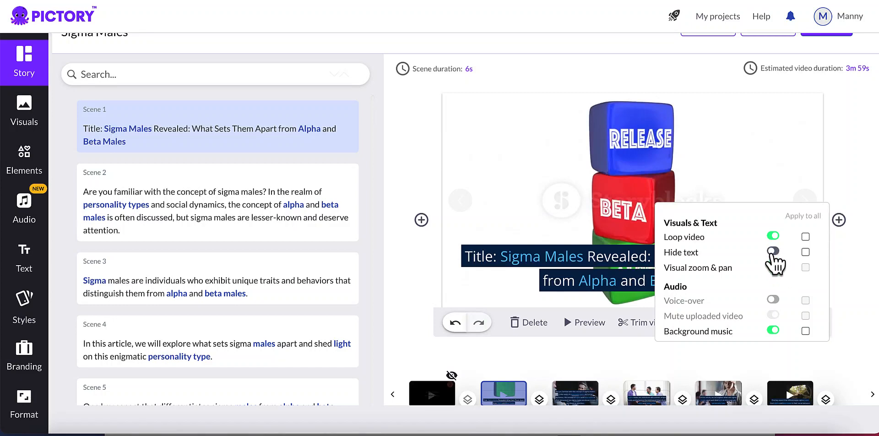
click(772, 252)
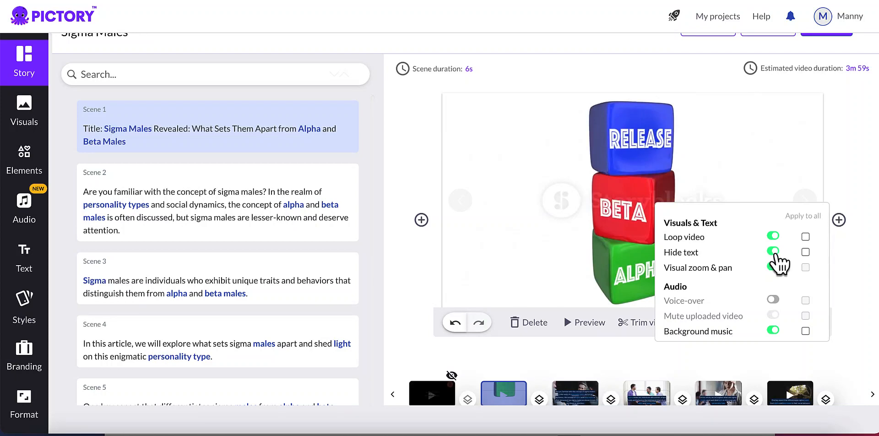
click(773, 251)
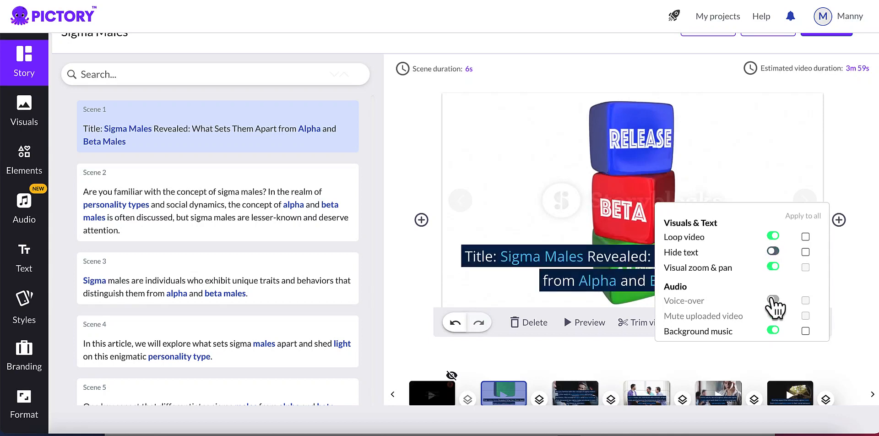
scroll(768, 297, down, 1)
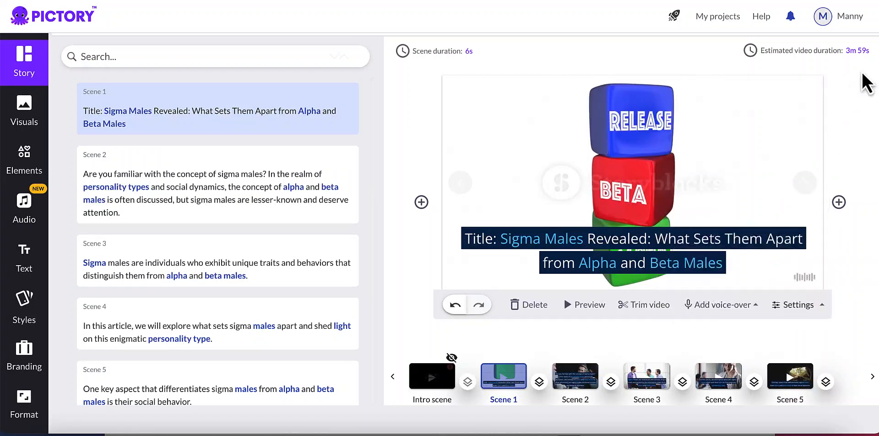
scroll(615, 144, down, 1)
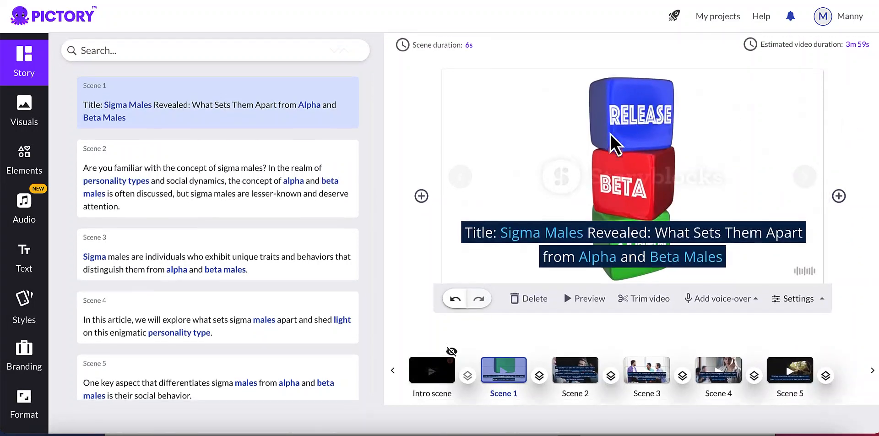
scroll(616, 144, up, 2)
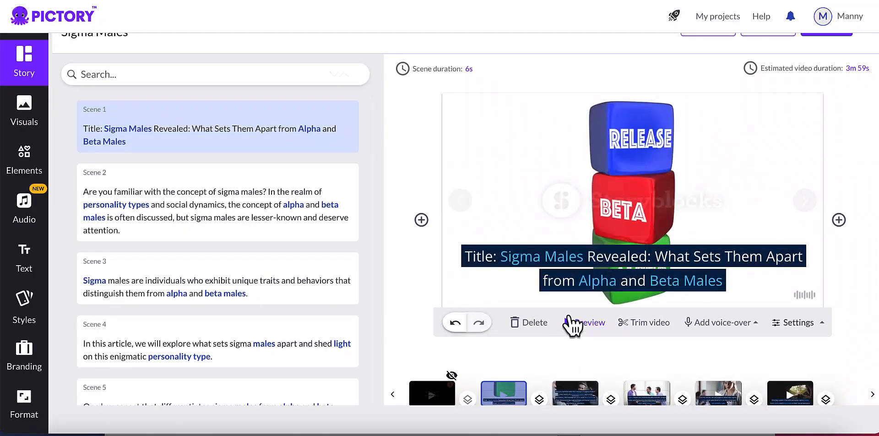
Open the visuals library for scene 1 and look through the suggested stock clips.
scroll(555, 323, down, 2)
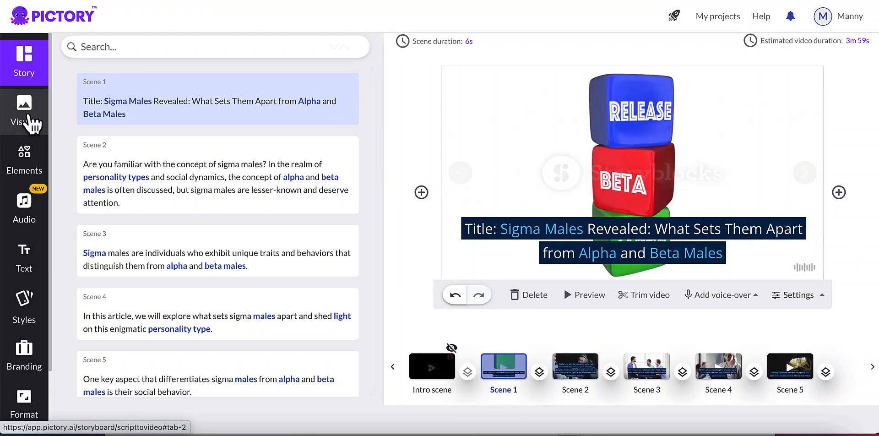
click(28, 117)
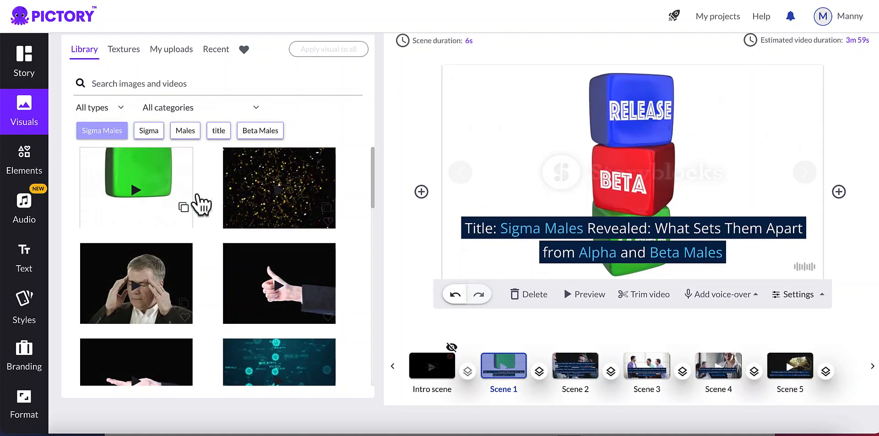
scroll(205, 223, down, 1)
scroll(208, 224, down, 1)
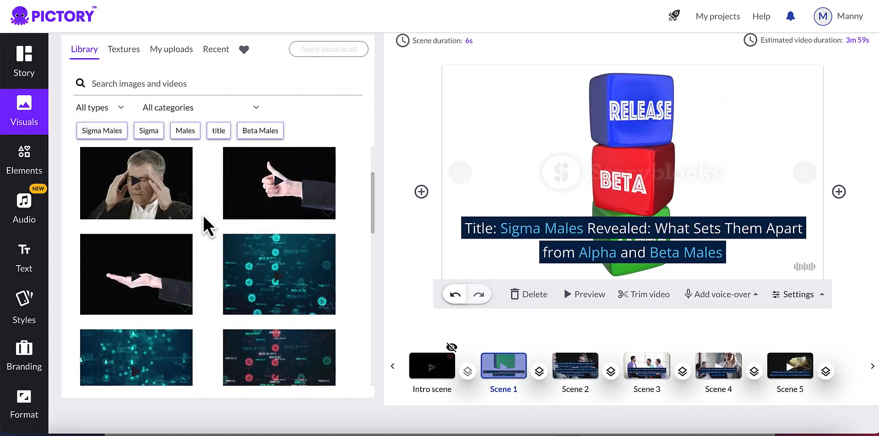
scroll(208, 225, down, 2)
scroll(209, 224, down, 3)
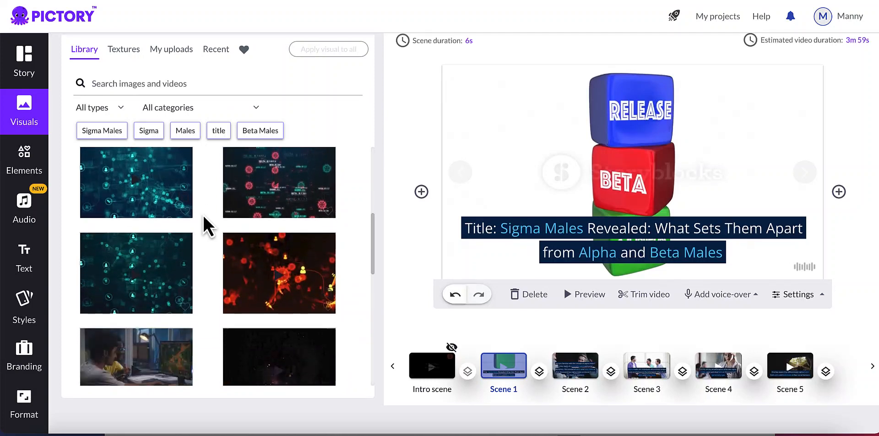
scroll(208, 225, down, 2)
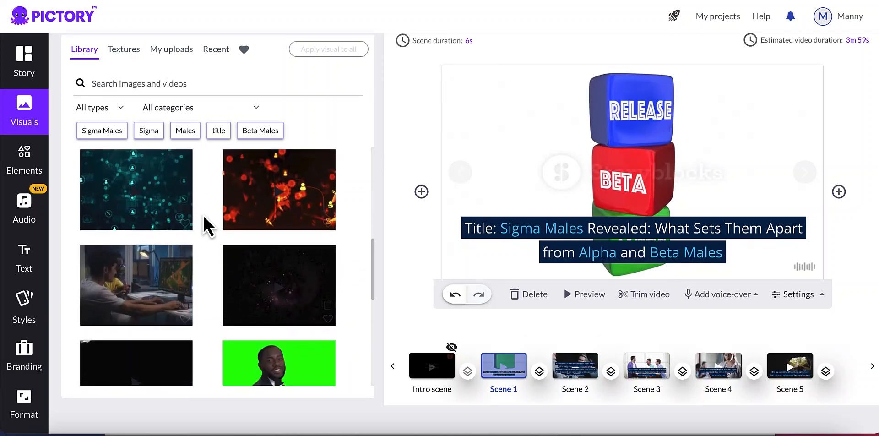
scroll(208, 224, down, 2)
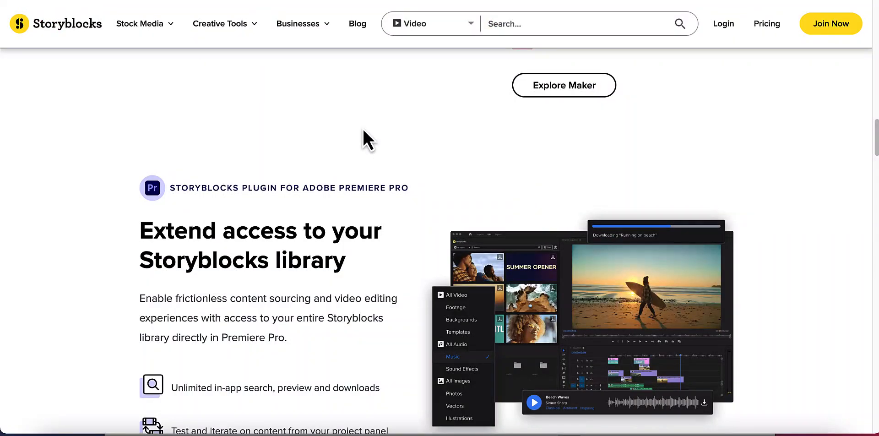
Examine the Storyblocks home page and its subscription plans for individuals, and return to the Pictory storyboard.
scroll(362, 129, up, 10)
scroll(362, 128, up, 10)
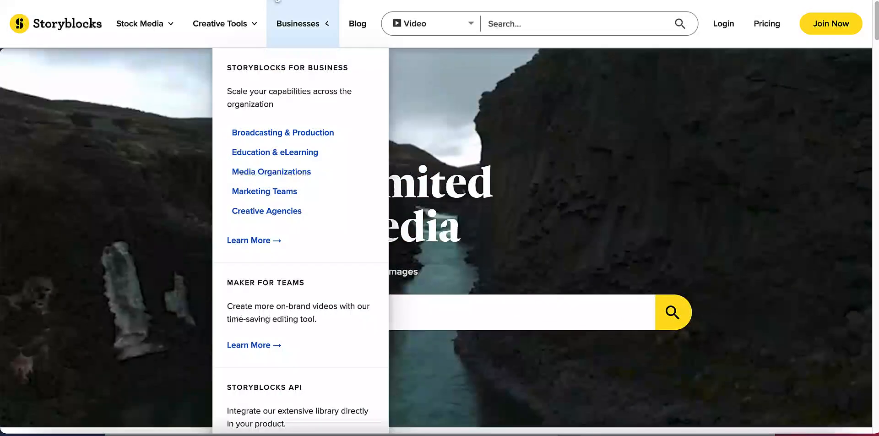
mouse_move(327, 23)
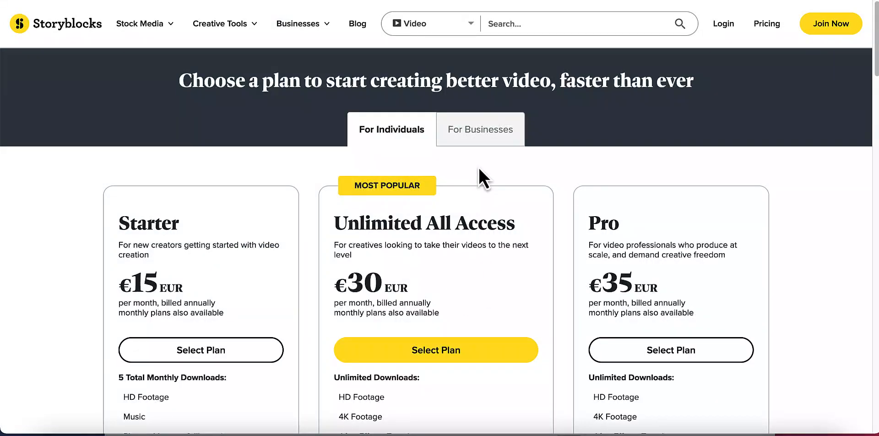
scroll(479, 166, down, 1)
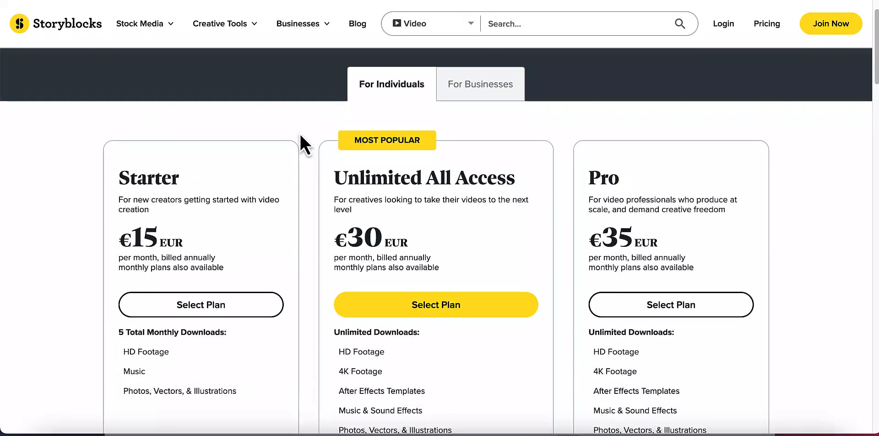
mouse_move(278, 29)
click(267, 0)
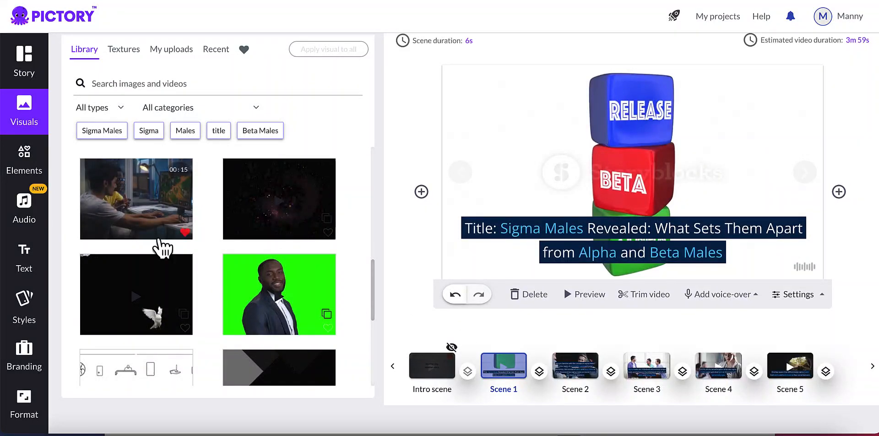
Replace scene 1's visual with the library clip of two men in front of a computer monitor.
click(185, 232)
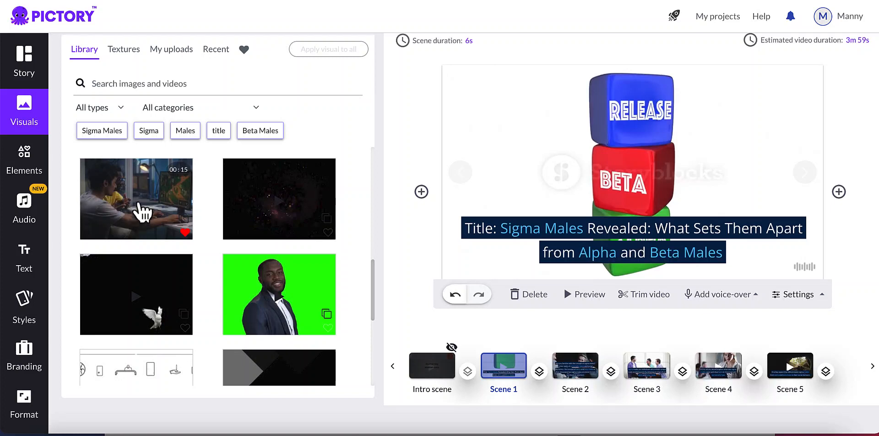
click(154, 220)
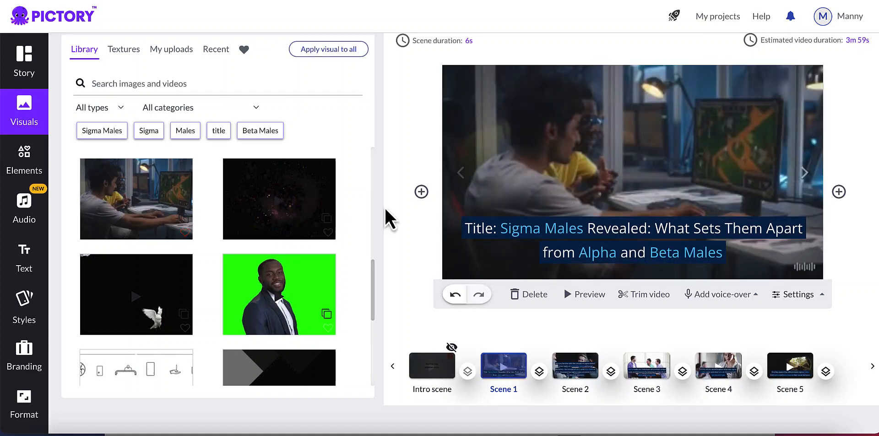
scroll(428, 155, up, 1)
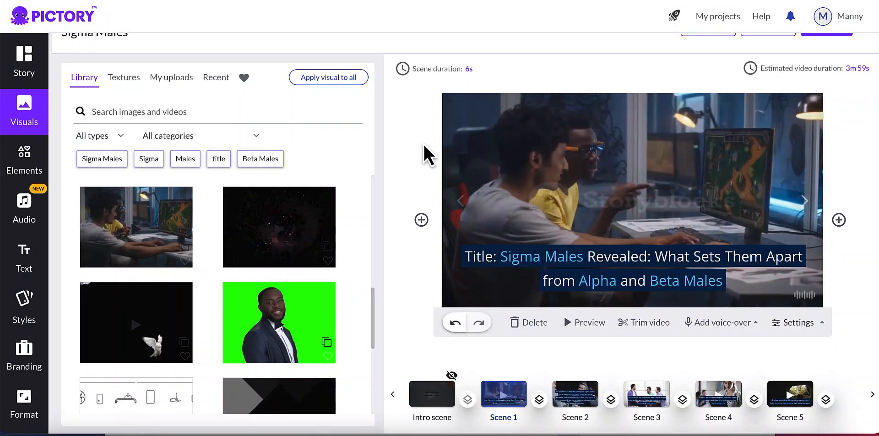
Look through the background music tracks and the options of the genre filter.
scroll(428, 155, down, 1)
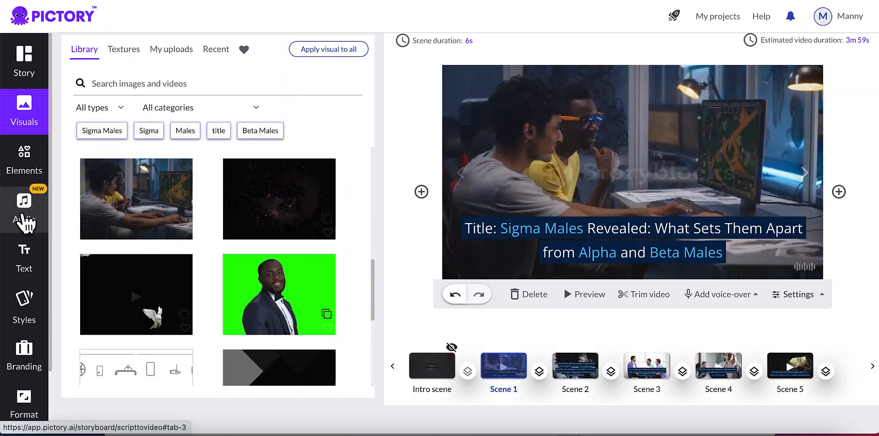
click(27, 222)
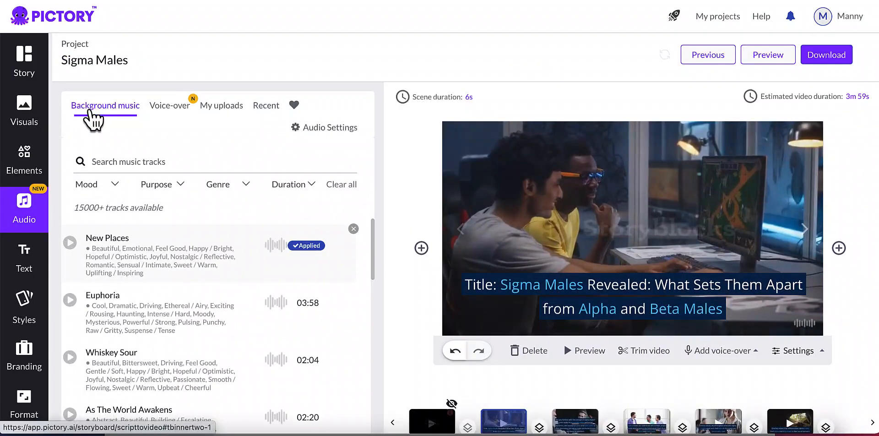
scroll(203, 267, down, 3)
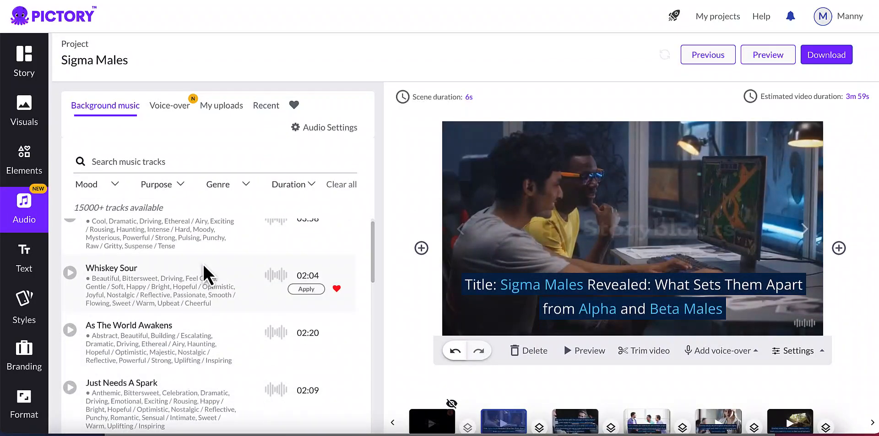
scroll(203, 263, down, 4)
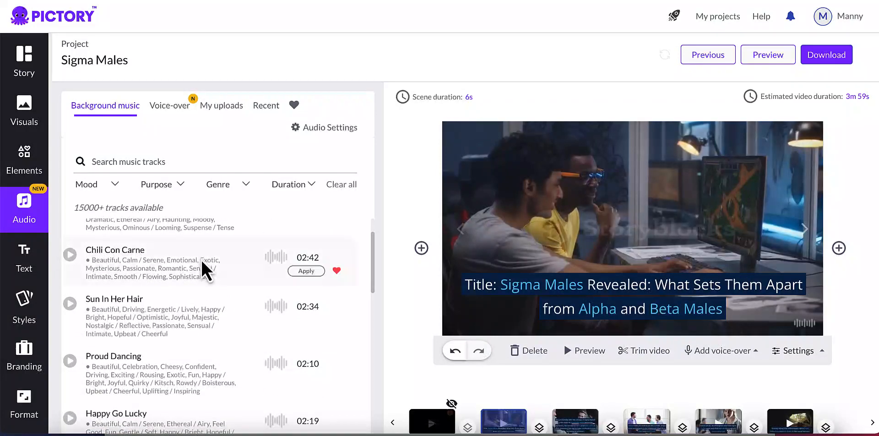
scroll(201, 259, down, 2)
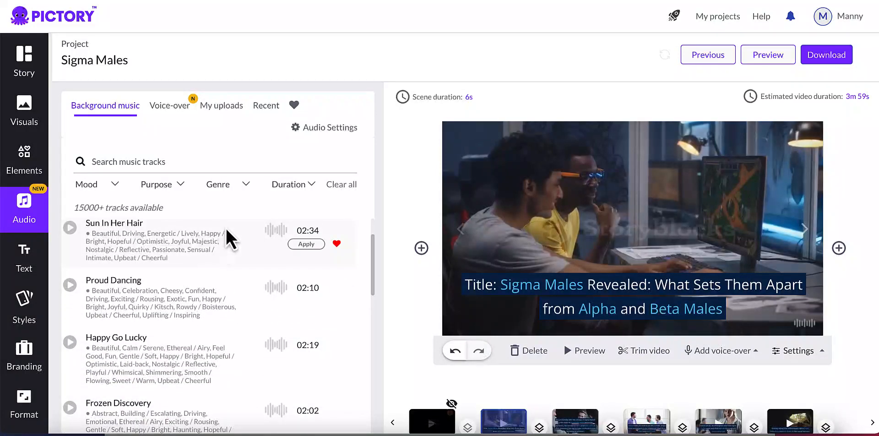
click(242, 188)
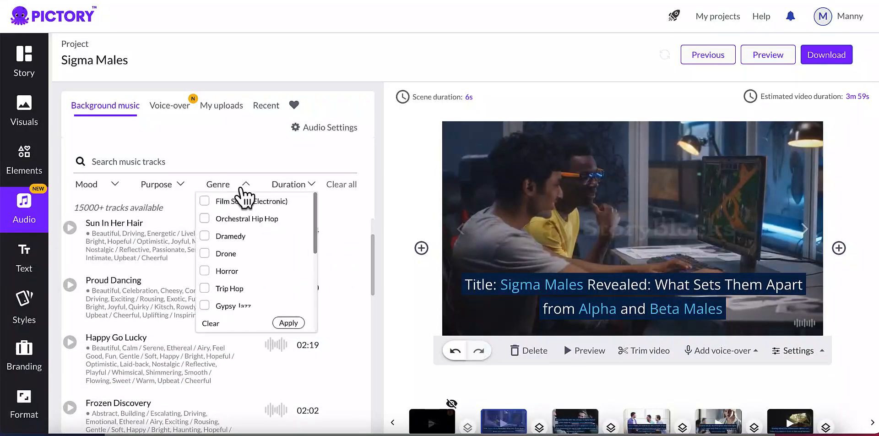
scroll(247, 233, down, 1)
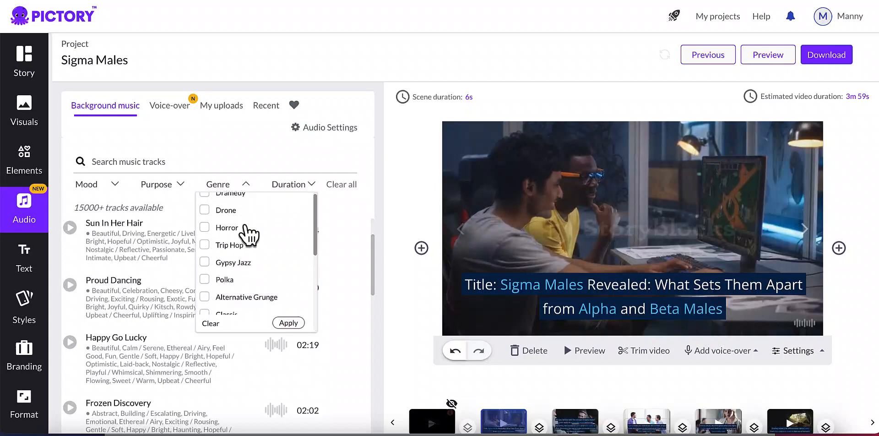
scroll(254, 265, down, 3)
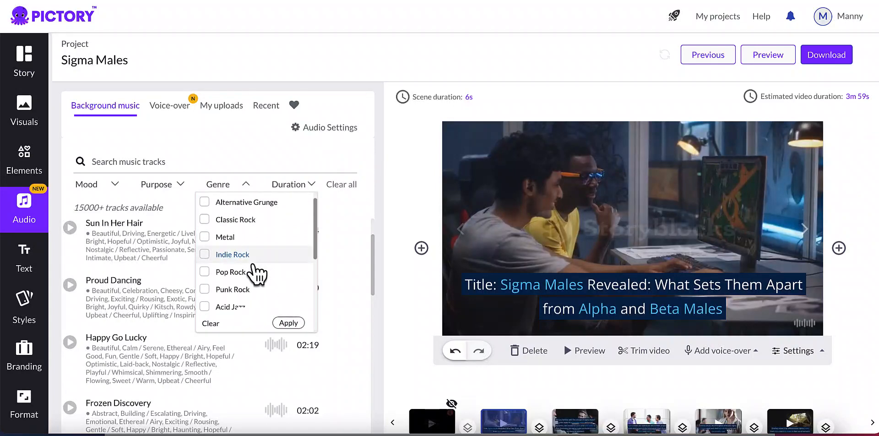
scroll(253, 265, down, 1)
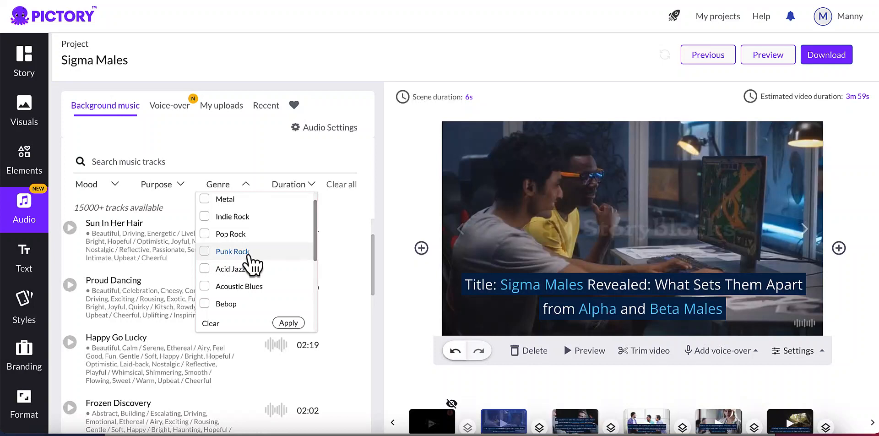
scroll(254, 265, down, 3)
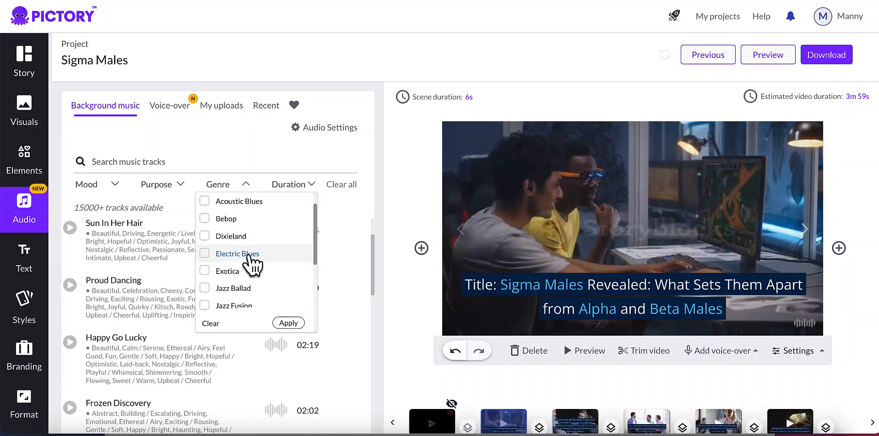
click(401, 211)
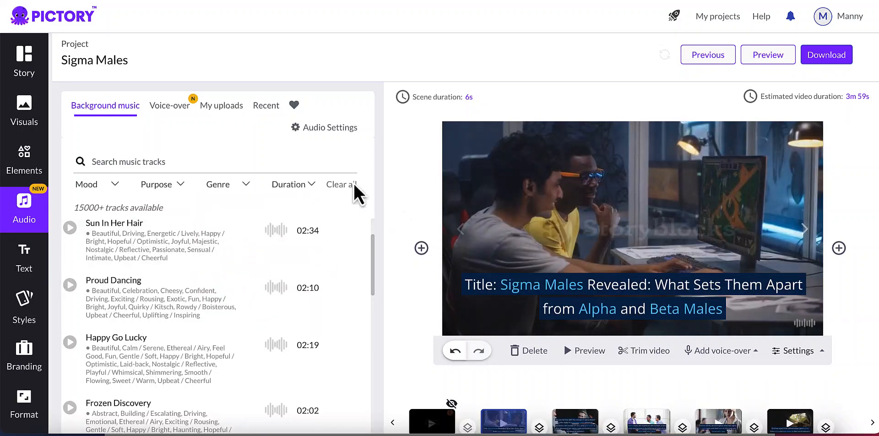
Apply the English (US) male voice Liam as the video's voice-over at normal speed.
click(176, 121)
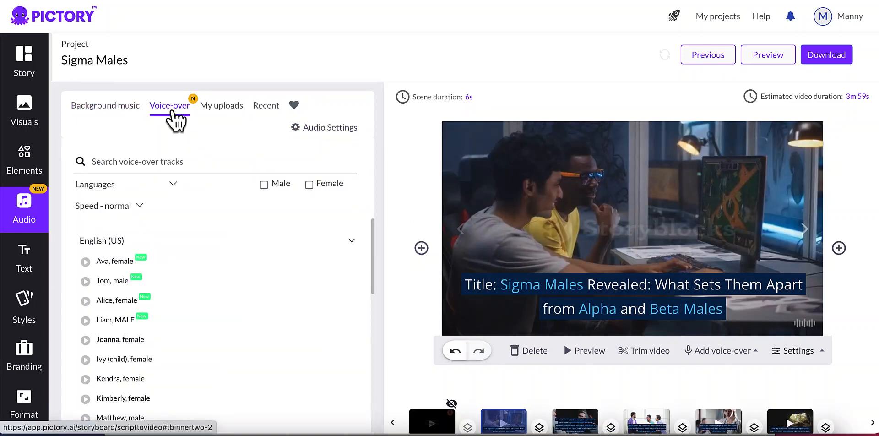
scroll(165, 304, down, 1)
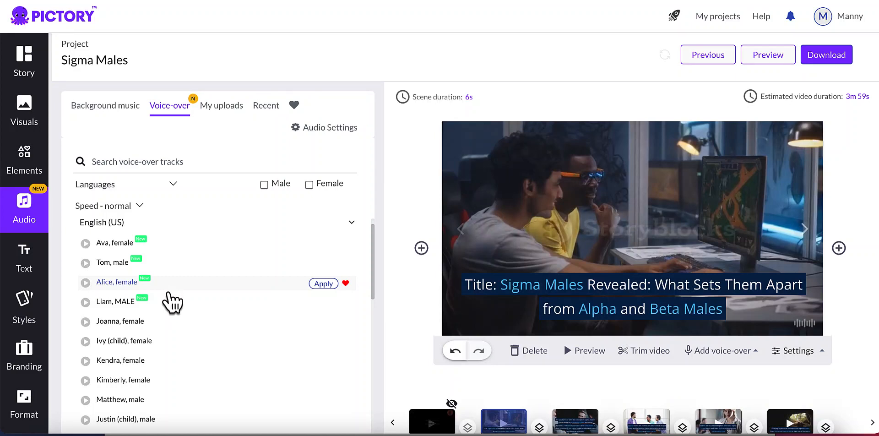
scroll(170, 301, down, 1)
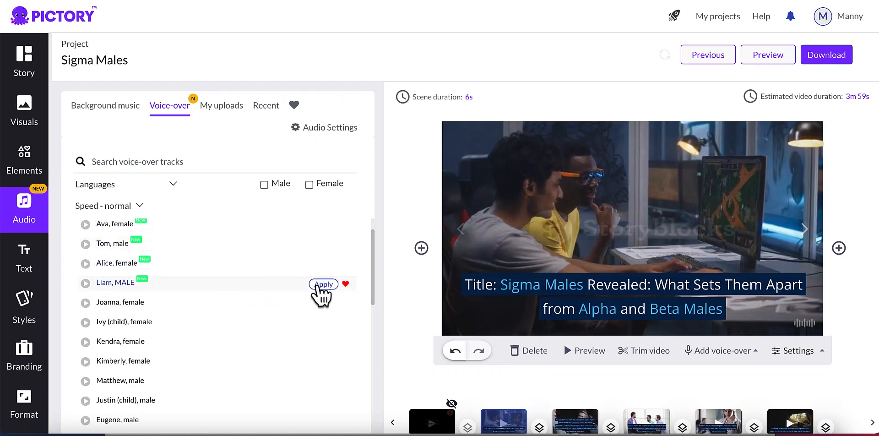
click(318, 286)
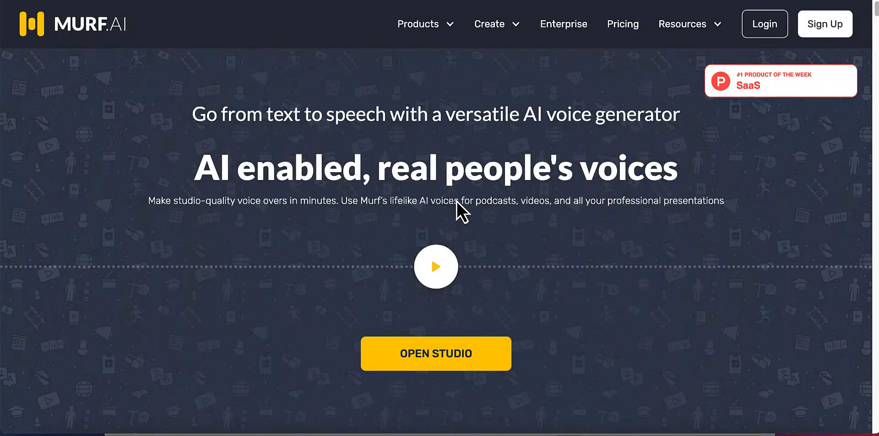
Examine the Murf.AI home page, from the awards to the sample voices and the studio overview.
scroll(456, 201, down, 4)
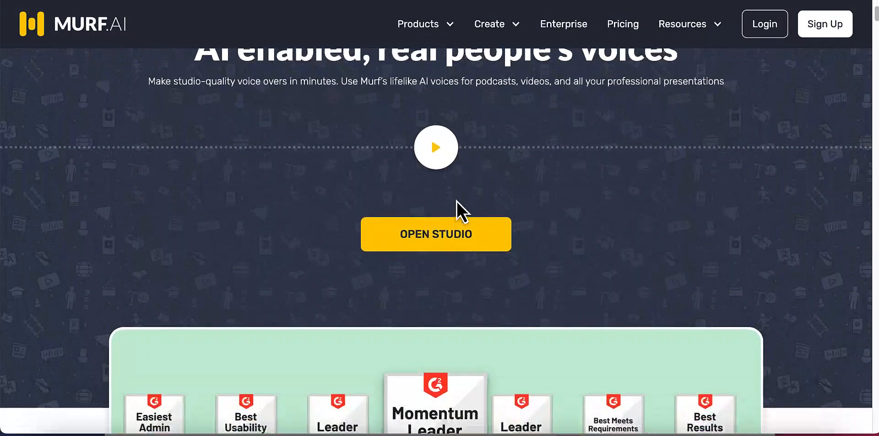
scroll(457, 202, down, 2)
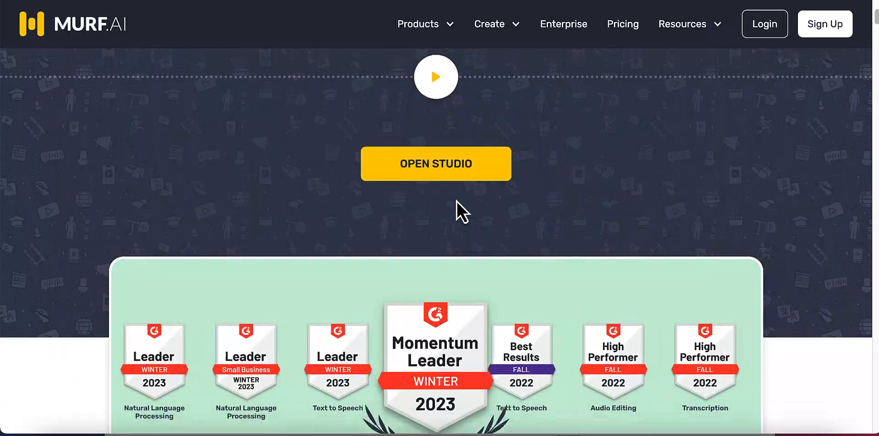
scroll(457, 201, down, 4)
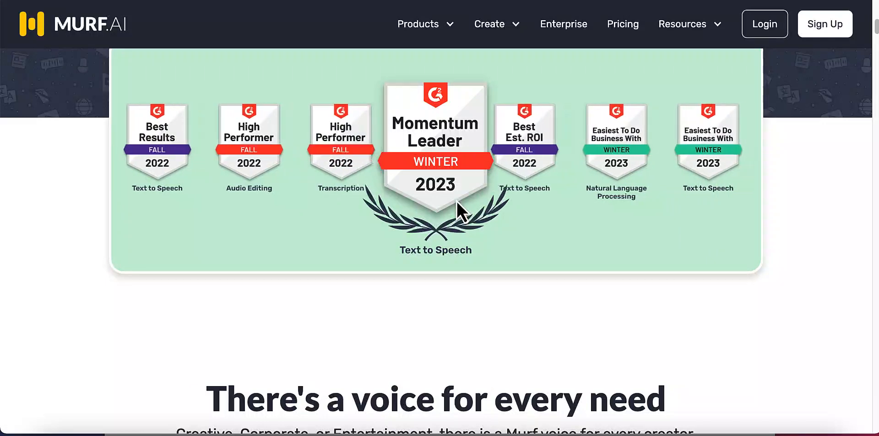
scroll(457, 201, down, 3)
scroll(457, 201, down, 5)
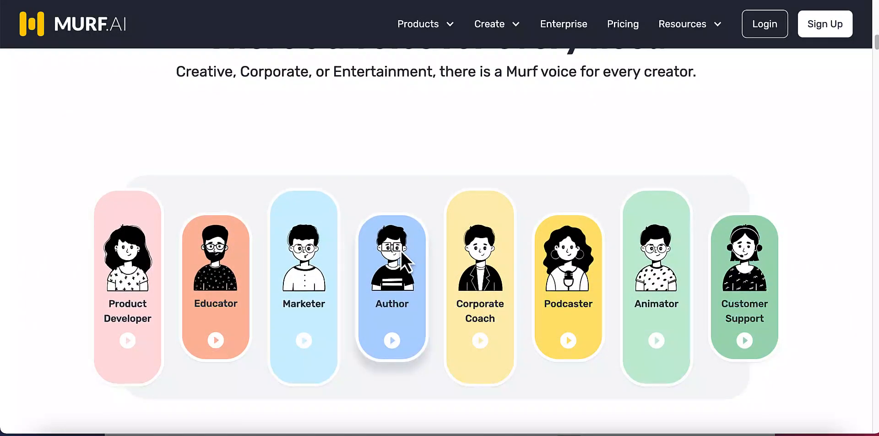
scroll(400, 250, down, 1)
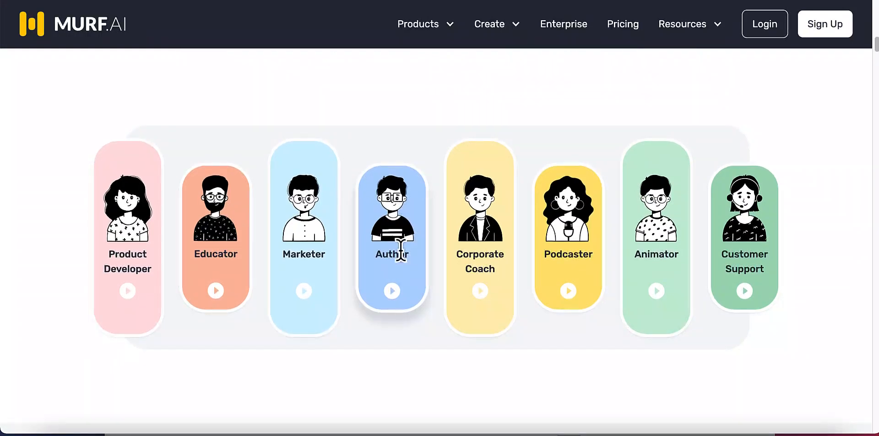
scroll(400, 250, down, 2)
scroll(400, 250, down, 2)
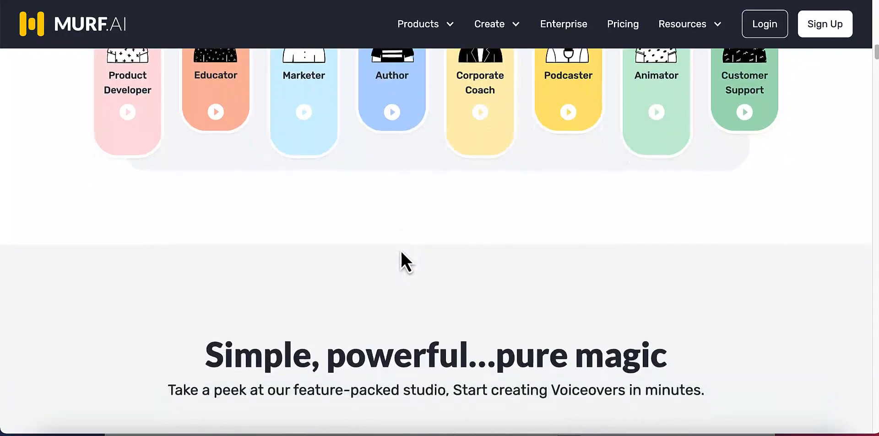
scroll(401, 250, down, 1)
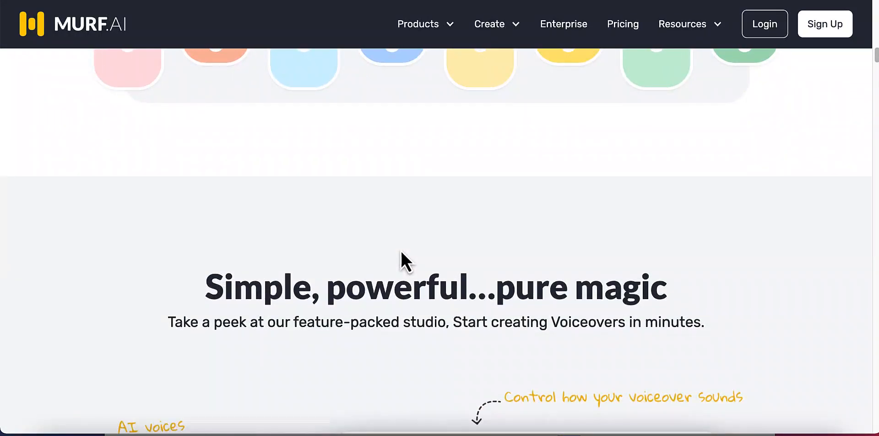
scroll(401, 251, down, 1)
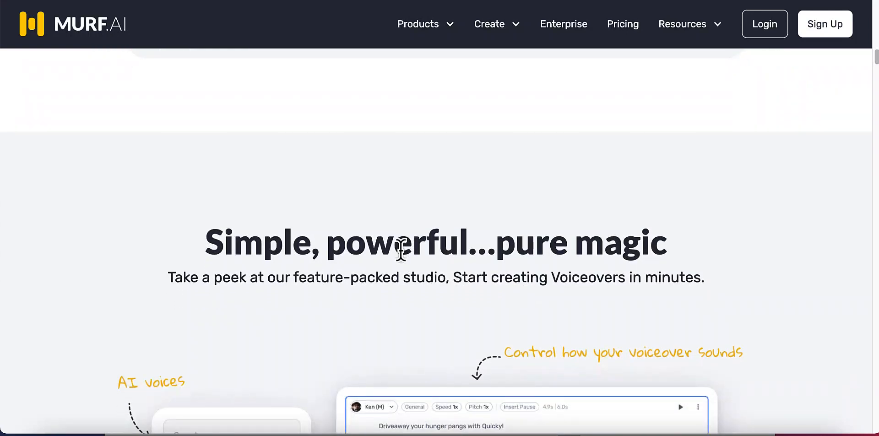
scroll(403, 253, down, 1)
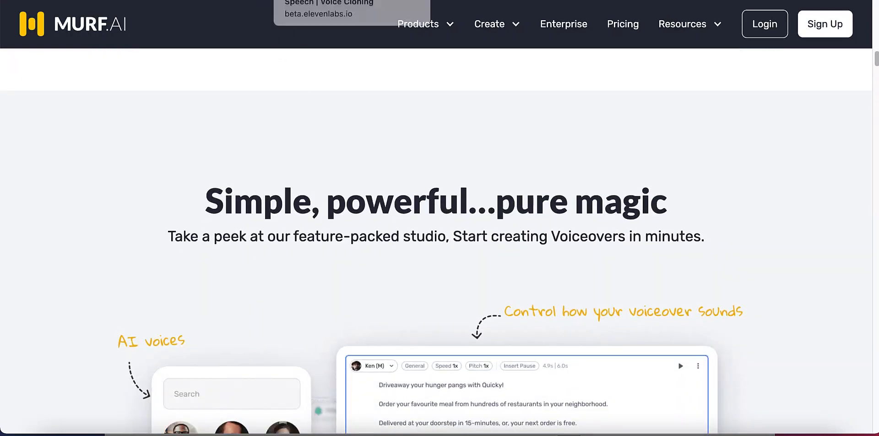
Switch to the ElevenLabs site, examine its Prime Voice AI home page, and return to the Pictory storyboard.
click(306, 0)
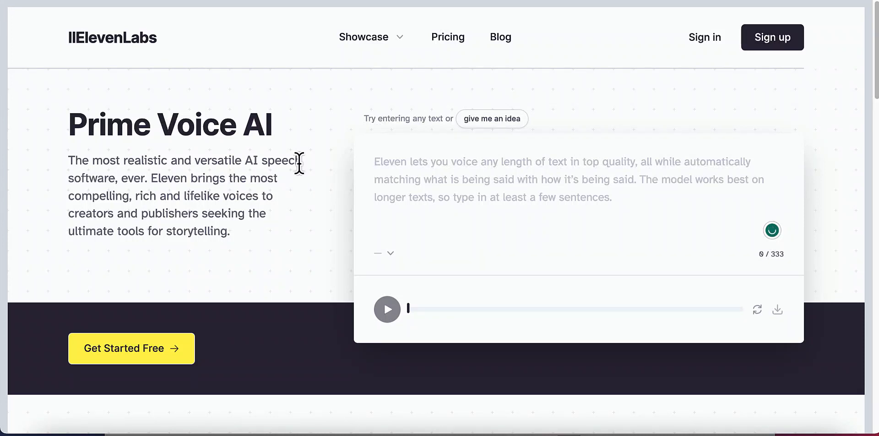
scroll(298, 163, down, 3)
scroll(298, 163, up, 1)
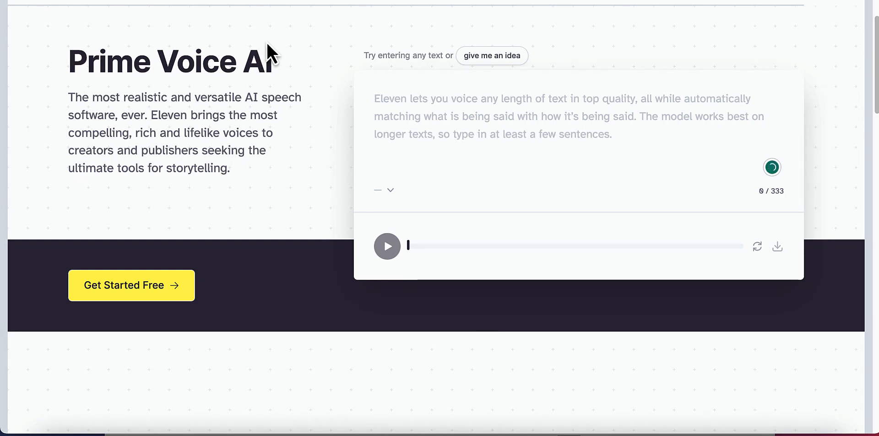
click(243, 1)
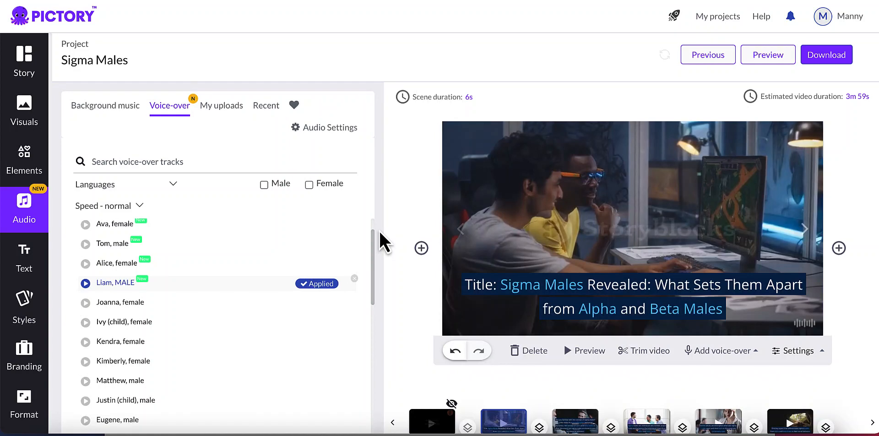
View the voice-over upload area and set the background music volume to 15% in the audio settings.
click(221, 110)
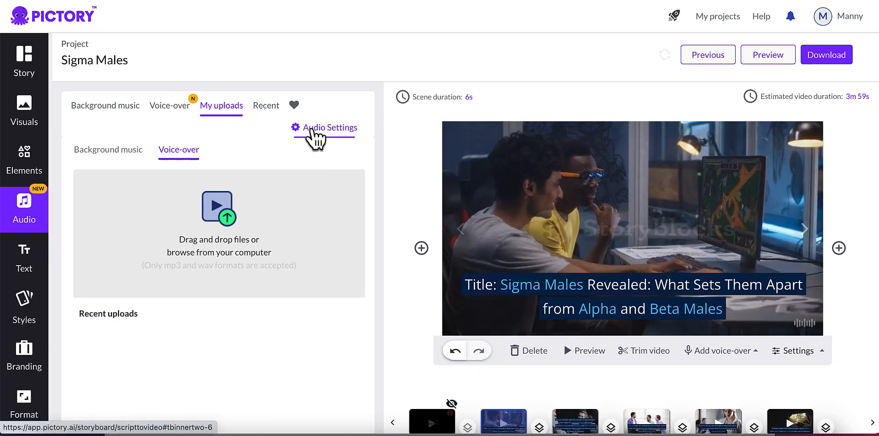
click(95, 109)
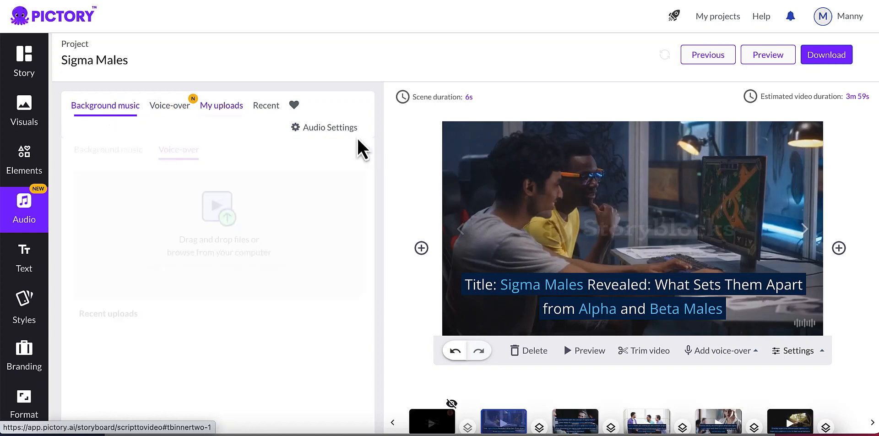
click(318, 131)
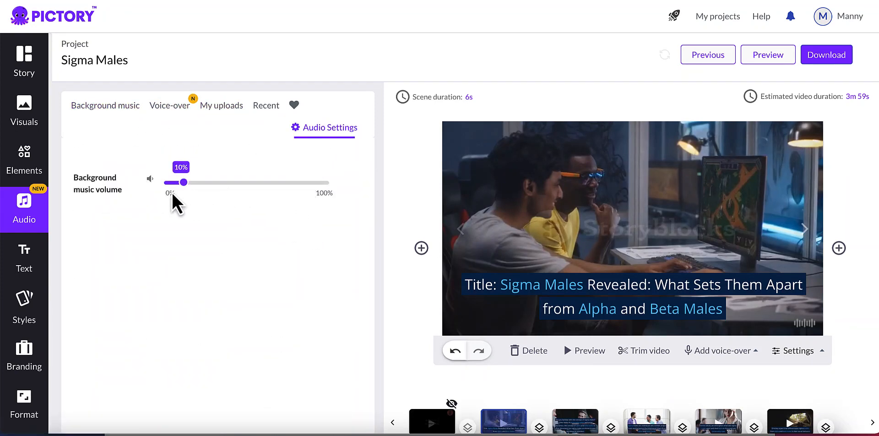
drag(182, 184, 192, 185)
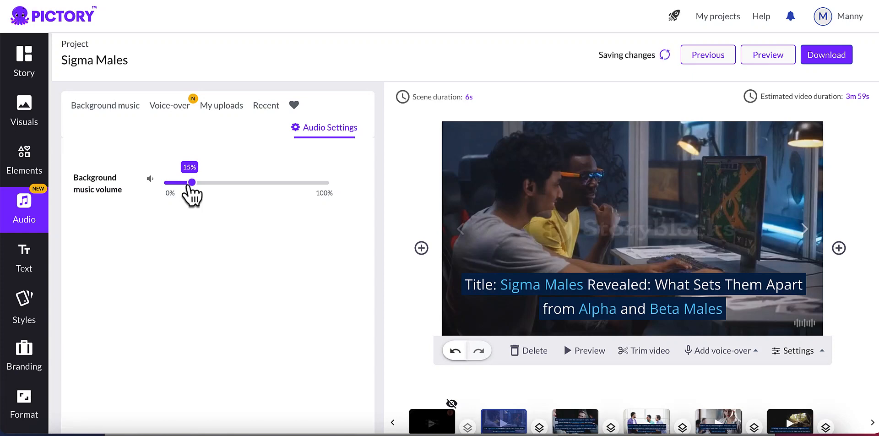
Review the applied background music track and voice-over, and open the text formats that can be added to the scene.
click(307, 132)
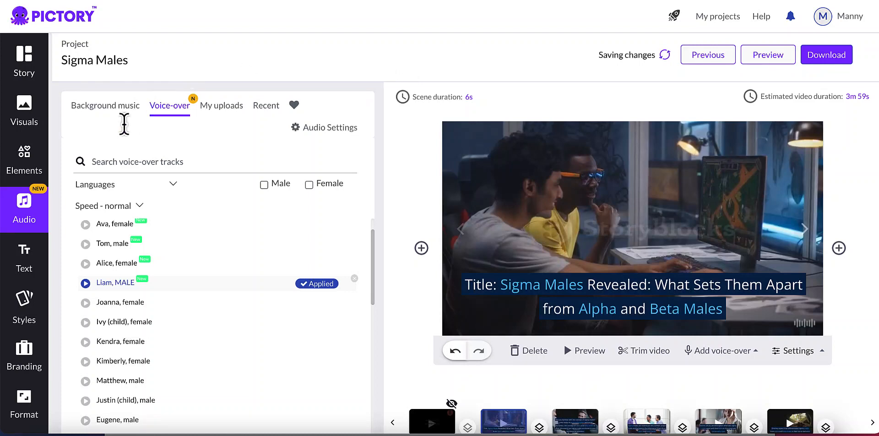
click(104, 115)
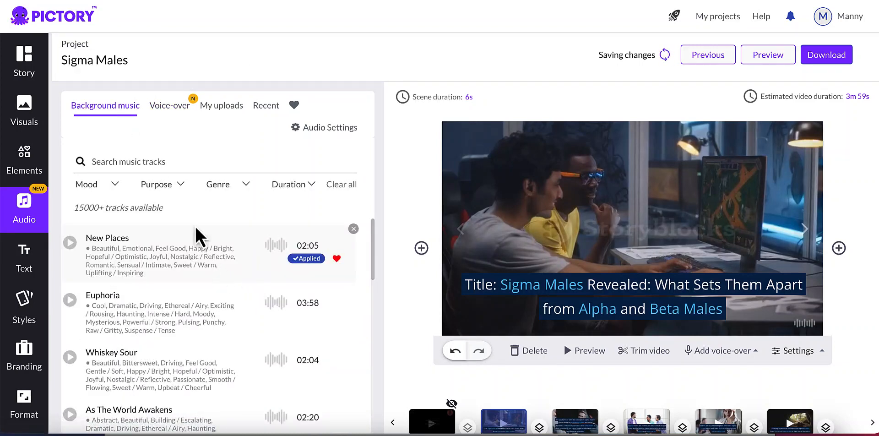
click(169, 115)
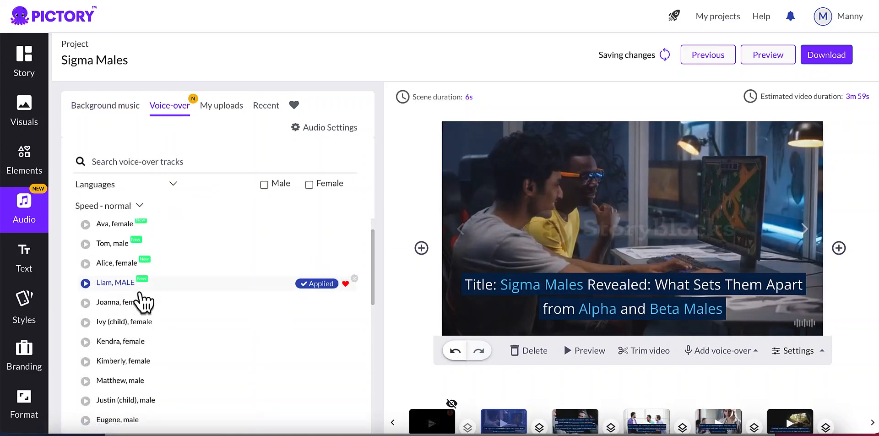
click(28, 273)
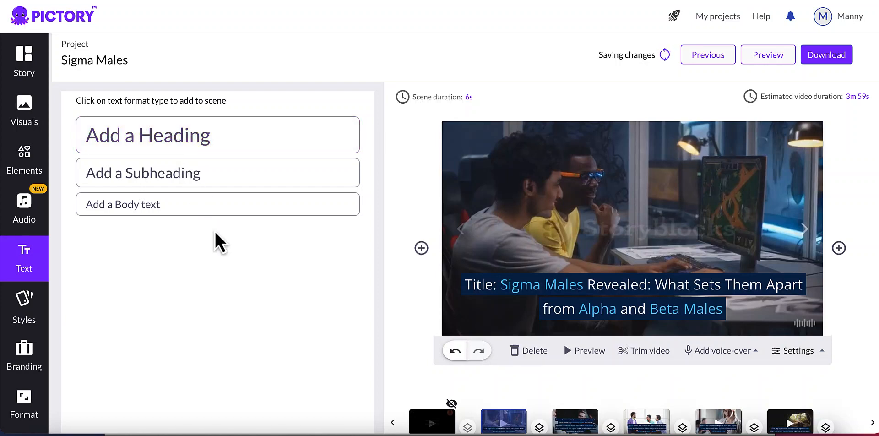
Review the template styles, the video resolution and aspect ratio options, and the intro branding settings.
click(28, 308)
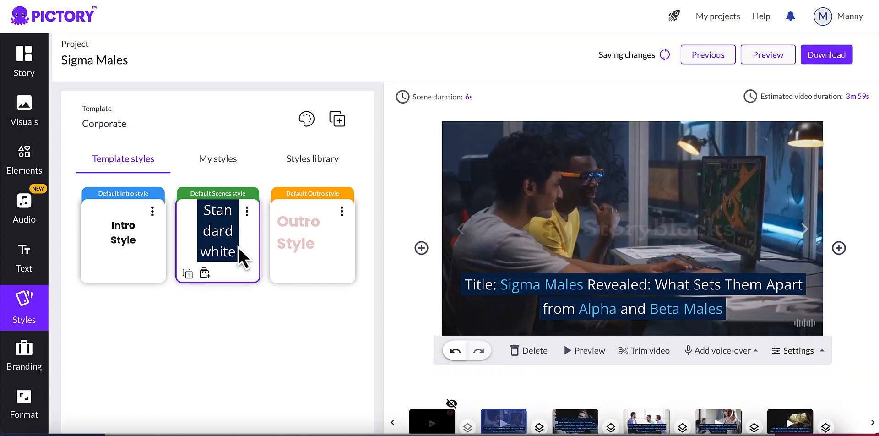
click(24, 405)
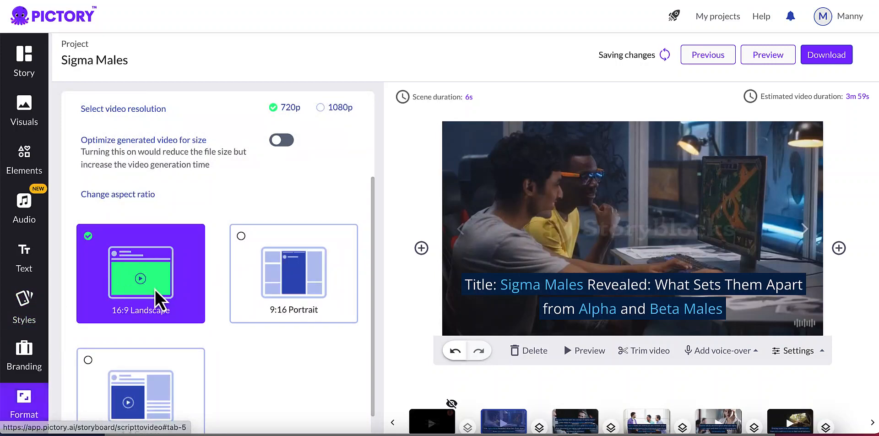
scroll(156, 289, down, 1)
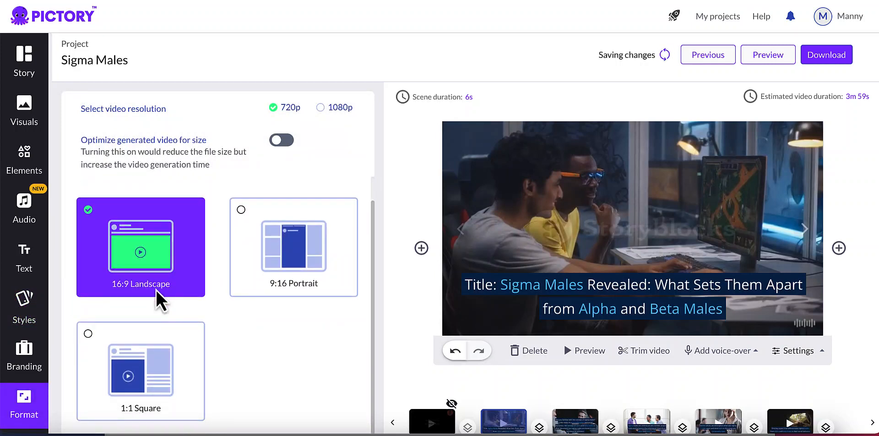
click(25, 364)
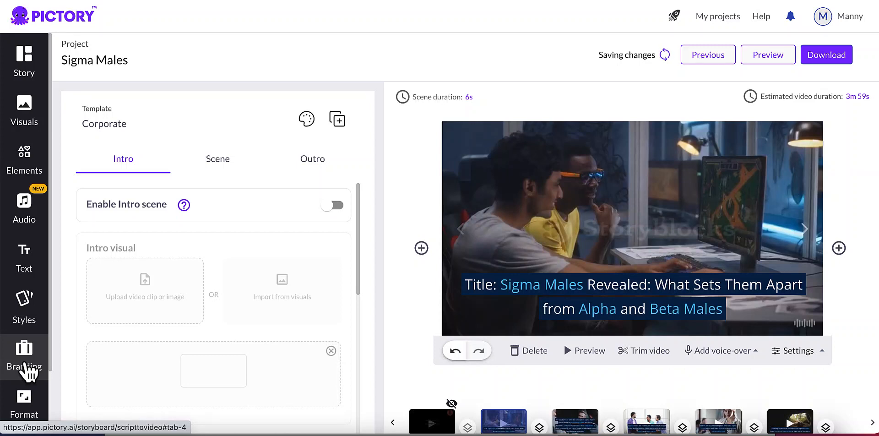
click(45, 339)
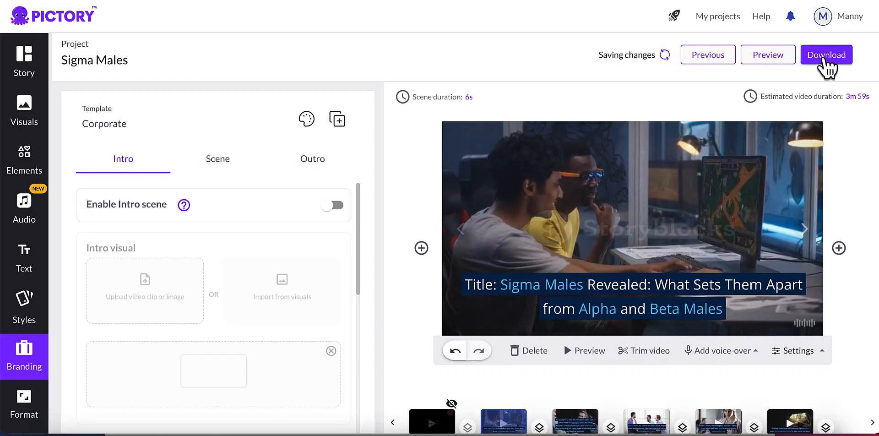
Generate the finished Sigma Males video and download it as an MP4 file.
click(825, 59)
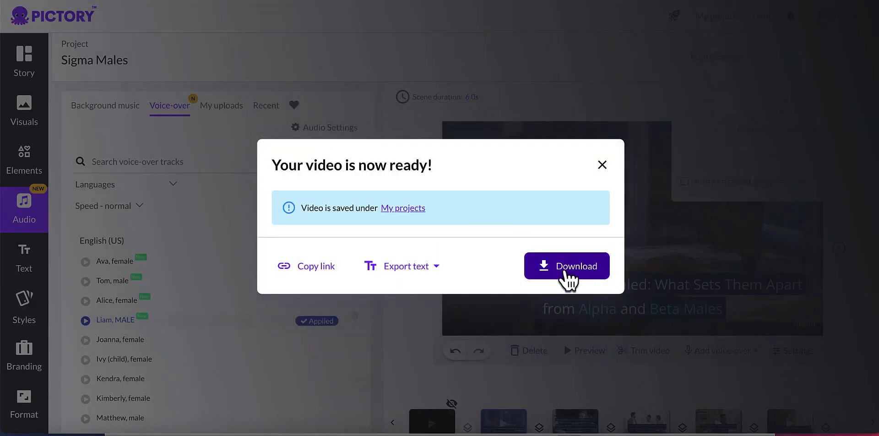
click(567, 271)
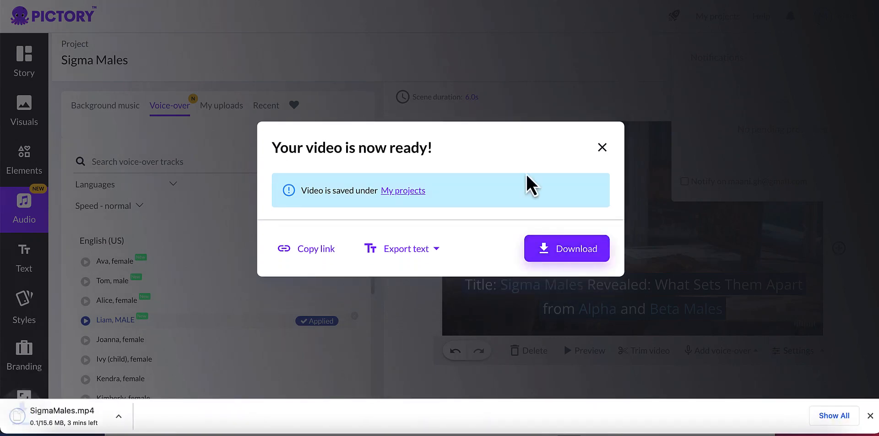